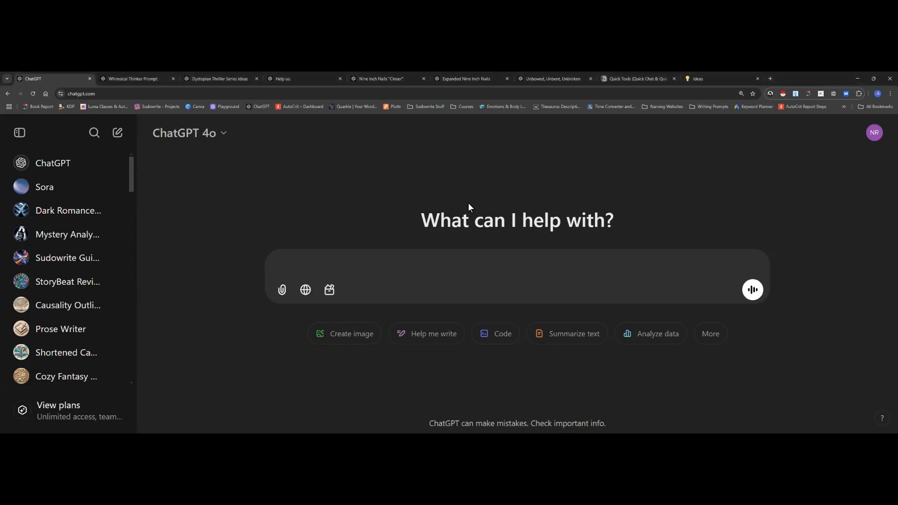
# Switch to the Notion page Quick Tools (Quick Chat & Quick Edit) and examine the bestselling-author brainstorming prompt, highlighting its sentence on blending elements.
pyautogui.click(626, 79)
pyautogui.moveTo(352, 245); pyautogui.dragTo(629, 271)
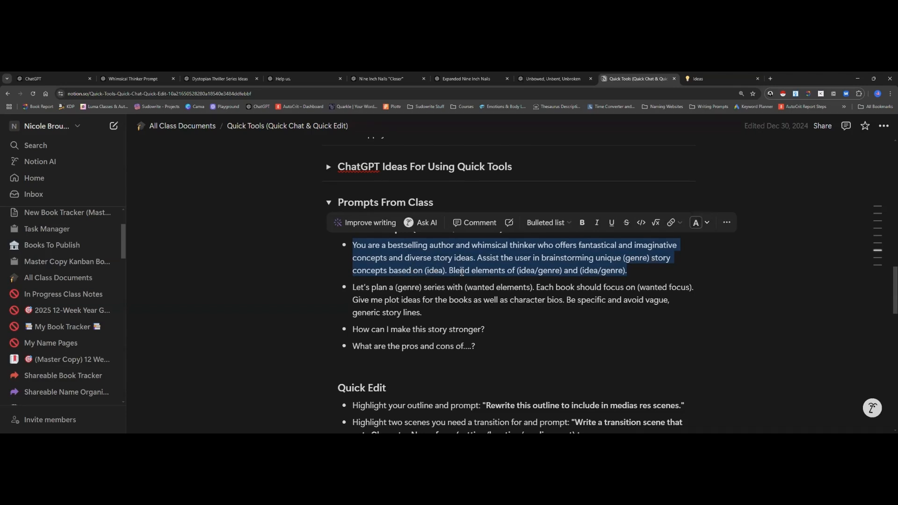
pyautogui.click(448, 270)
pyautogui.moveTo(448, 271); pyautogui.dragTo(629, 271)
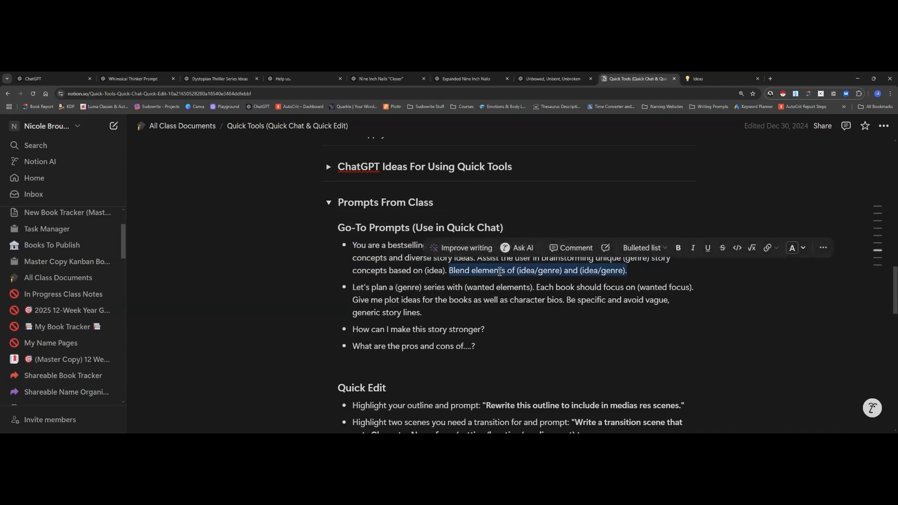
pyautogui.click(500, 272)
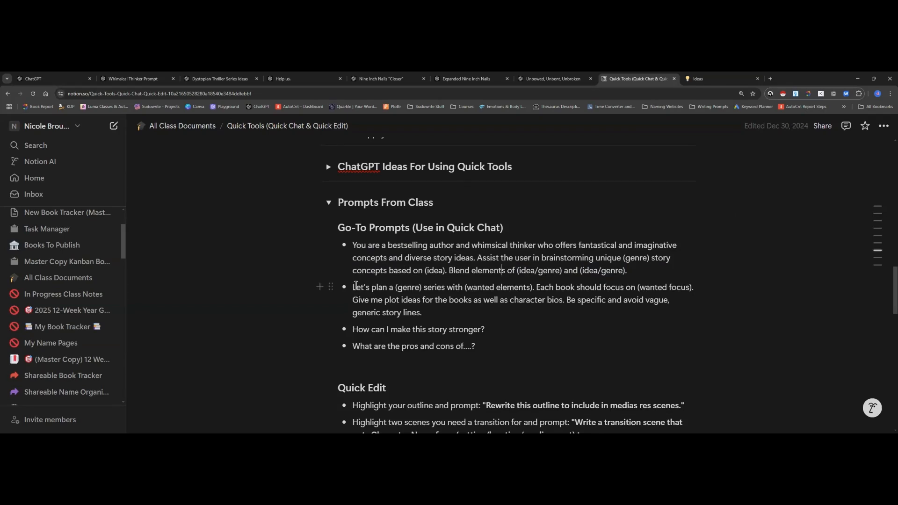
# Examine the series-planning prompt's genre, wanted elements and wanted focus placeholders and its closing instruction, then highlight both prompts together.
pyautogui.moveTo(394, 286); pyautogui.dragTo(421, 286)
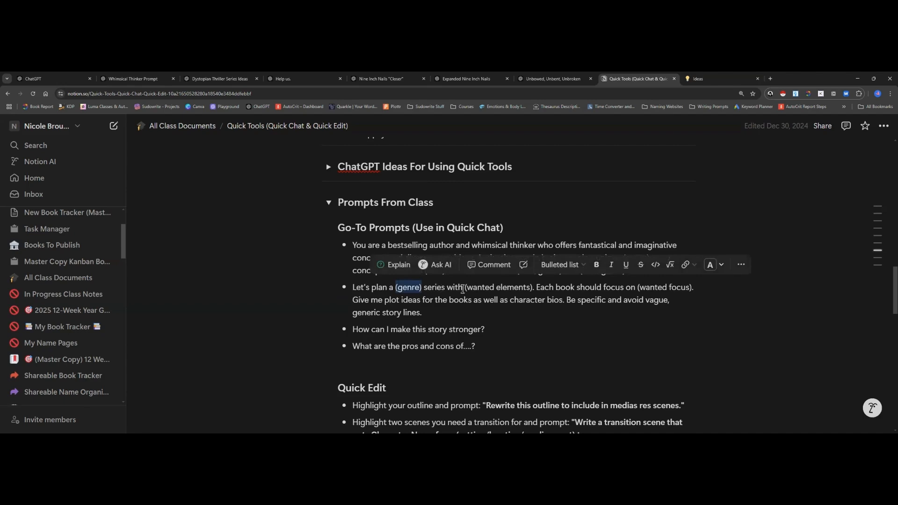
pyautogui.click(465, 287)
pyautogui.moveTo(465, 288); pyautogui.dragTo(532, 288)
pyautogui.click(533, 287)
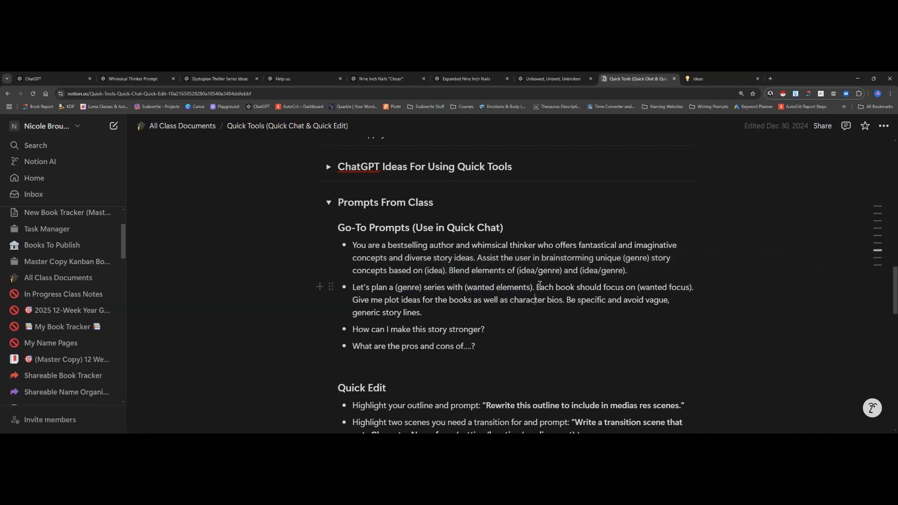
pyautogui.moveTo(637, 287); pyautogui.dragTo(691, 287)
pyautogui.click(426, 302)
pyautogui.moveTo(566, 299); pyautogui.dragTo(569, 316)
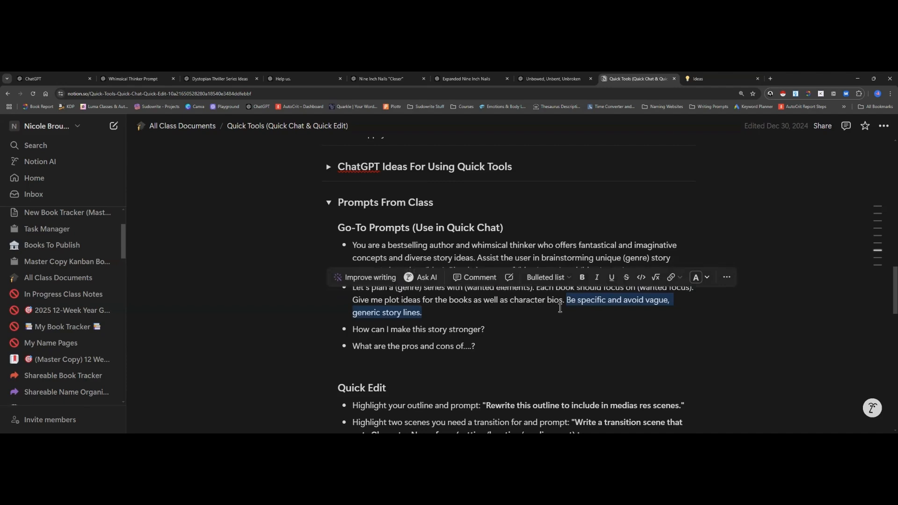
pyautogui.click(560, 310)
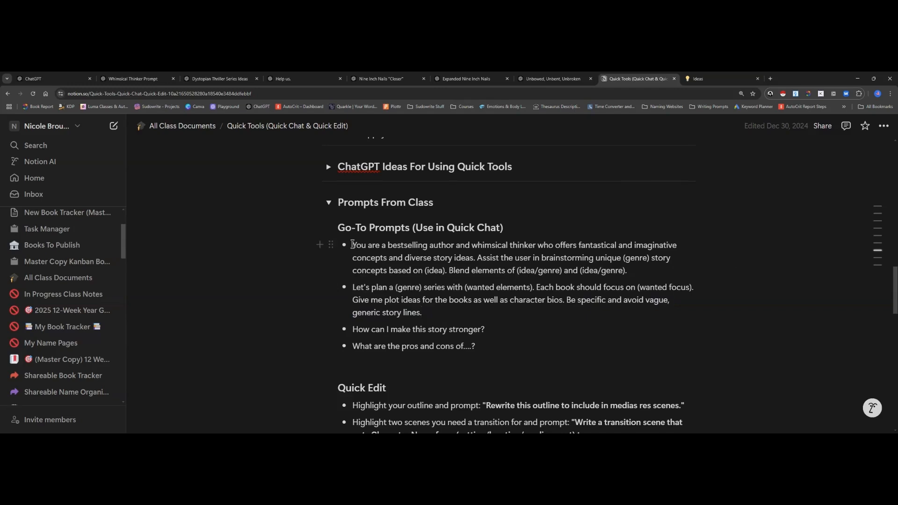
pyautogui.moveTo(352, 244); pyautogui.dragTo(426, 312)
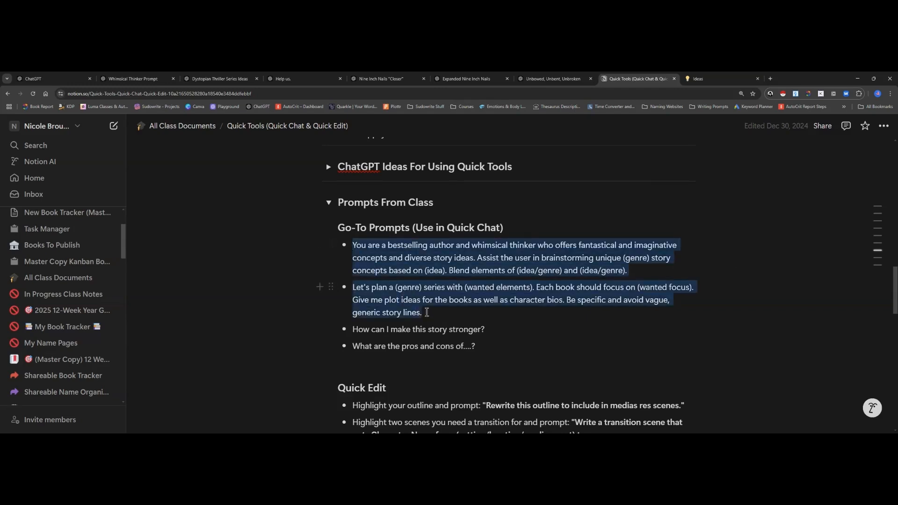
# Switch to the ChatGPT chat Whimsical Thinker Prompt and read its fantasy prompt and the concepts "The Thorn Pact" and "The Hollow Sovereign".
pyautogui.click(151, 79)
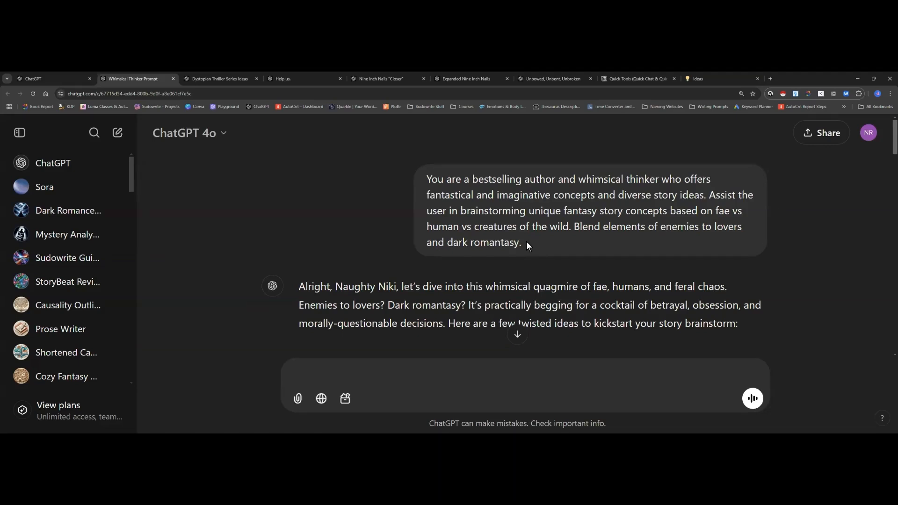
pyautogui.scroll(-2, 526, 241)
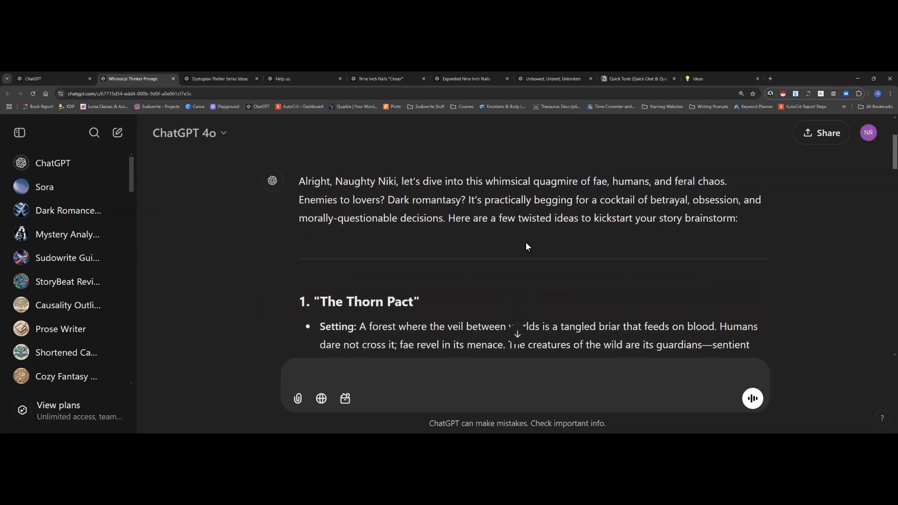
pyautogui.scroll(-3, 525, 242)
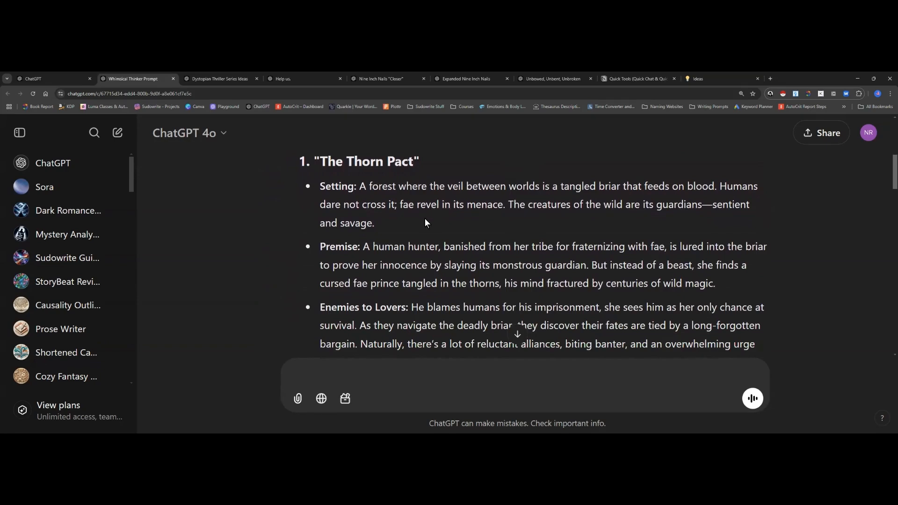
pyautogui.scroll(-1, 424, 223)
pyautogui.scroll(-1, 424, 221)
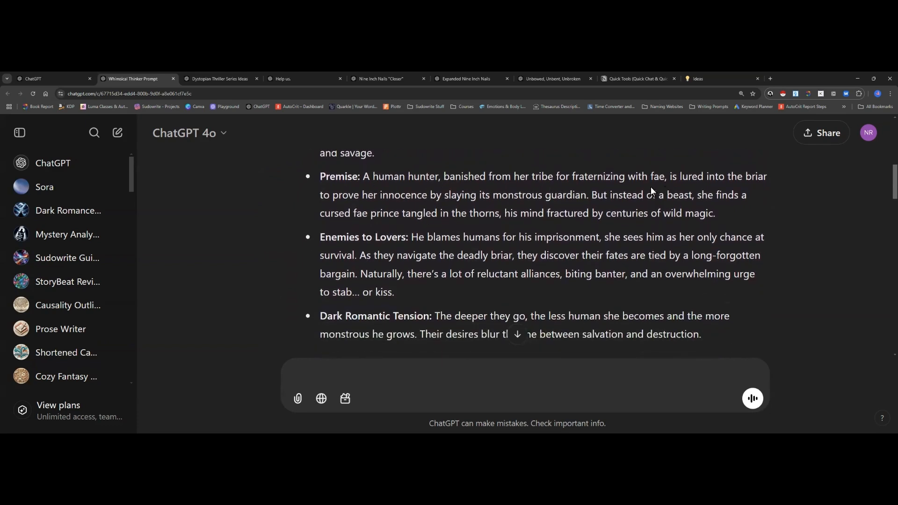
pyautogui.scroll(-2, 411, 251)
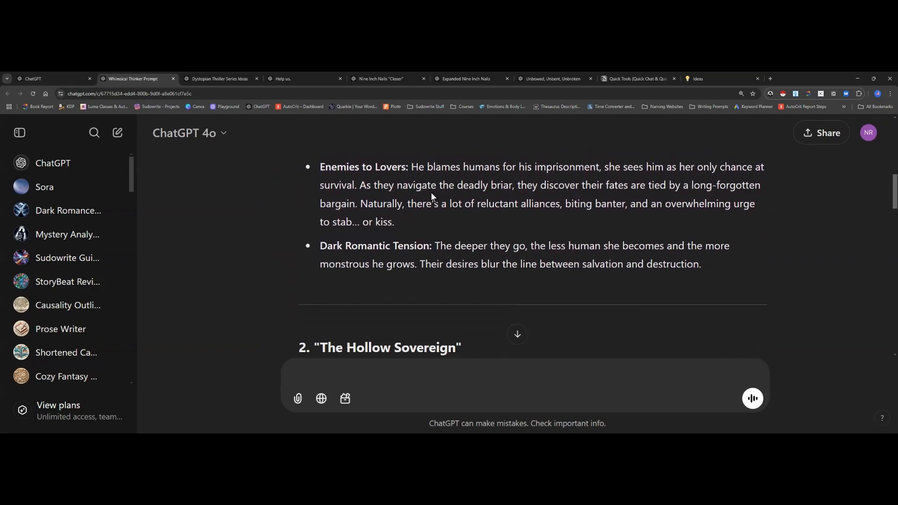
pyautogui.scroll(-3, 395, 240)
pyautogui.scroll(-2, 395, 240)
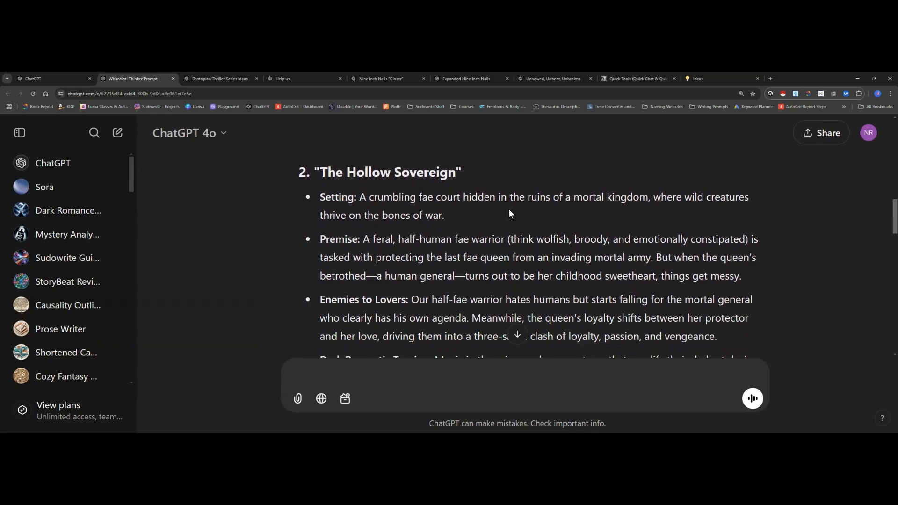
pyautogui.scroll(-1, 423, 230)
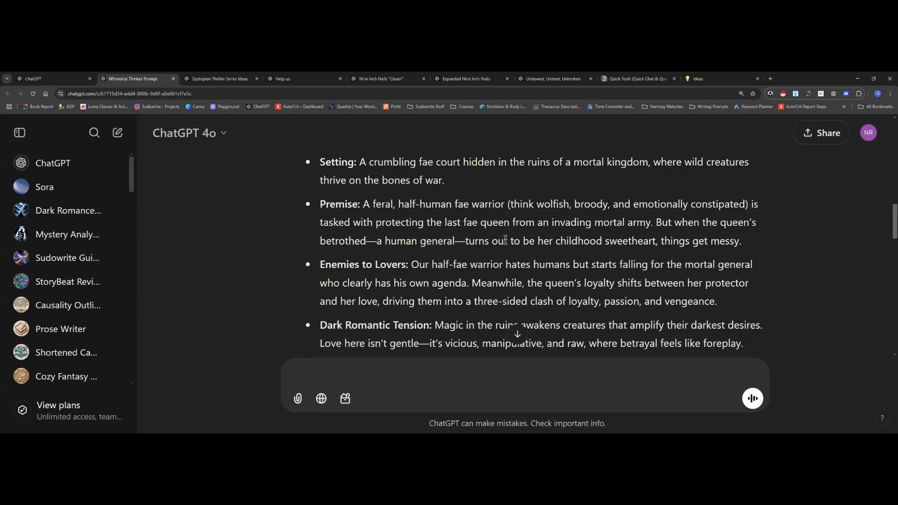
pyautogui.scroll(-1, 505, 240)
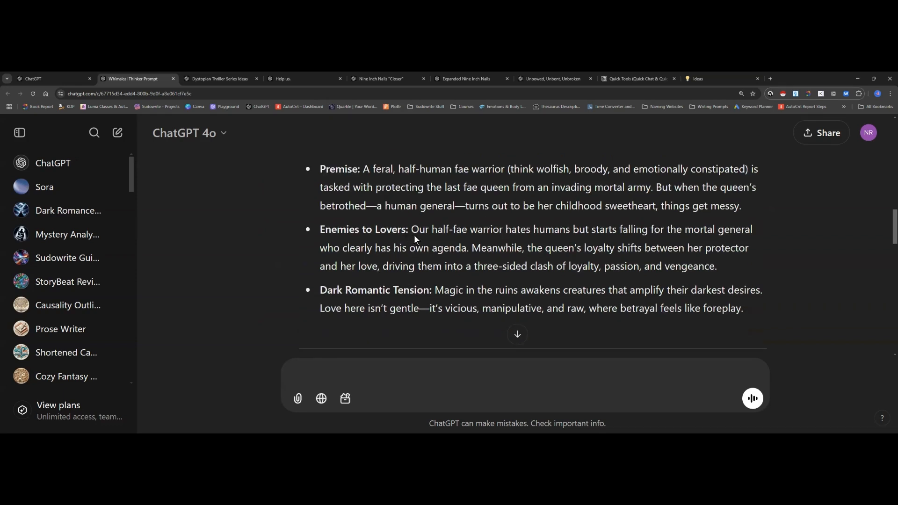
pyautogui.scroll(-1, 470, 270)
# Read the story concepts "The Wild Crown" and "Ashes of the Grove", highlighting the blood-tribute sentence, and return to the original prompt.
pyautogui.scroll(-6, 470, 271)
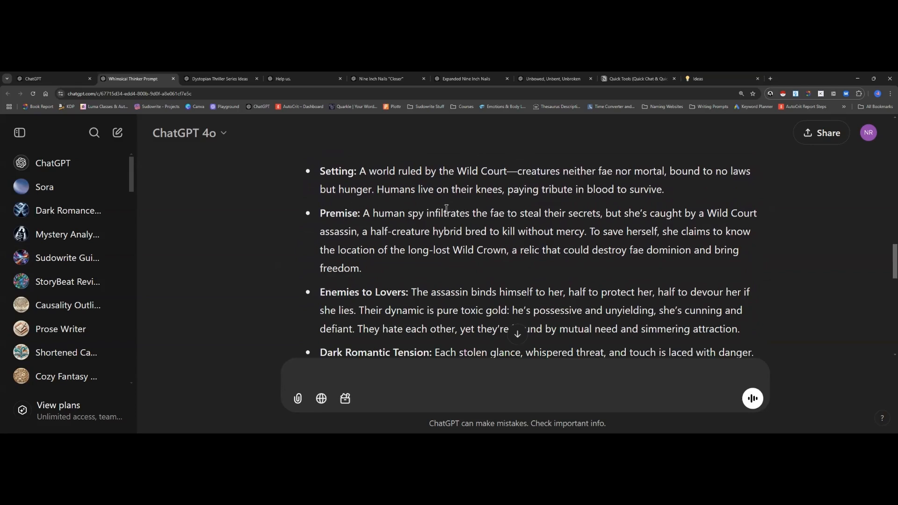
pyautogui.moveTo(376, 190); pyautogui.dragTo(666, 193)
pyautogui.click(447, 267)
pyautogui.scroll(-3, 447, 268)
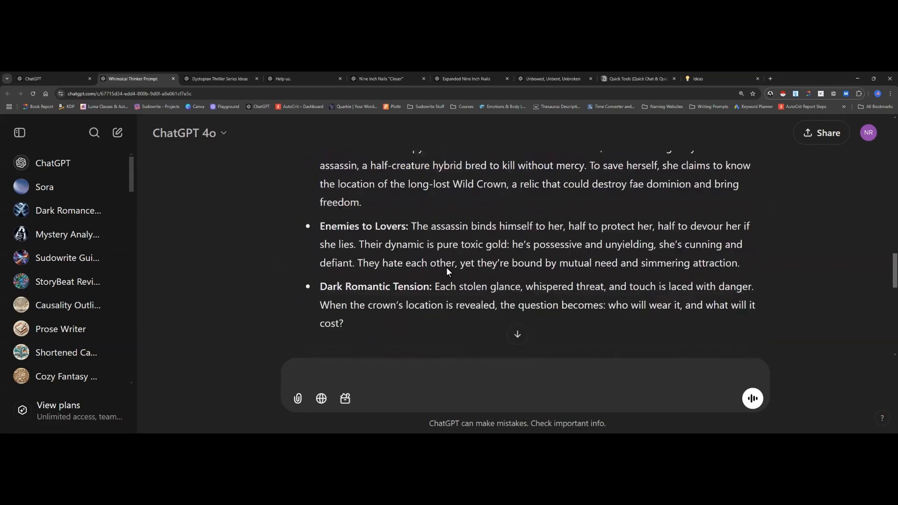
pyautogui.scroll(-2, 446, 268)
pyautogui.scroll(-1, 446, 268)
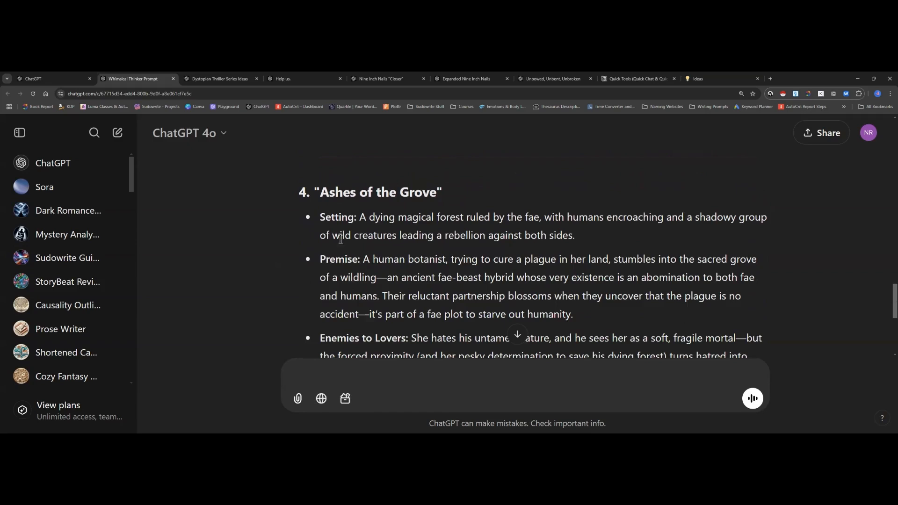
pyautogui.scroll(-1, 341, 239)
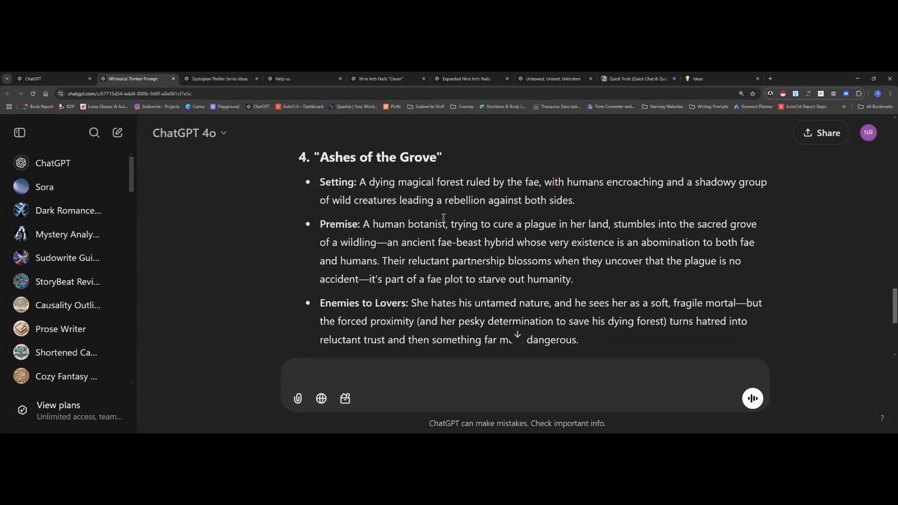
pyautogui.scroll(-3, 444, 218)
pyautogui.scroll(6, 443, 218)
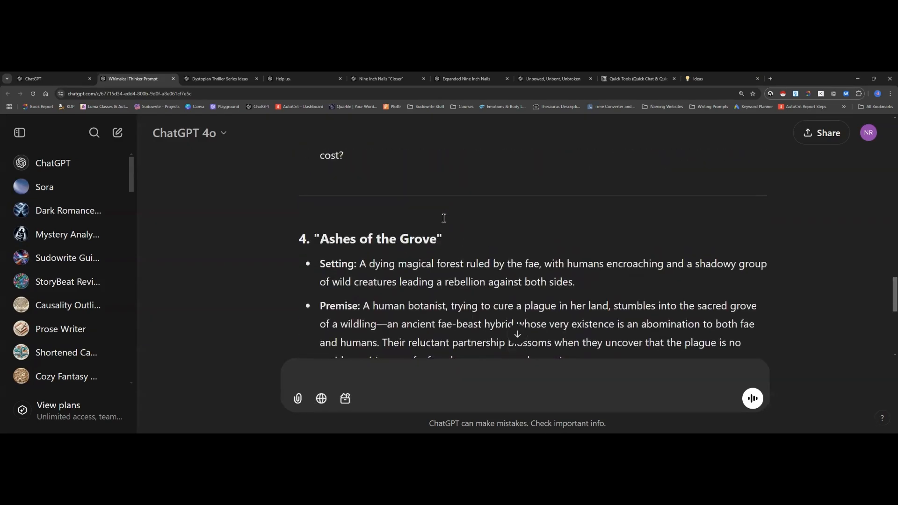
pyautogui.scroll(10, 443, 217)
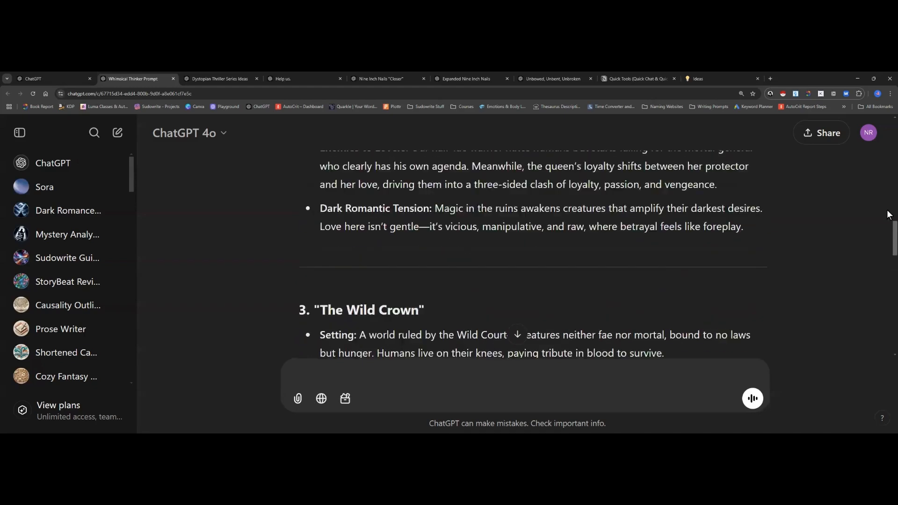
pyautogui.scroll(5, 731, 214)
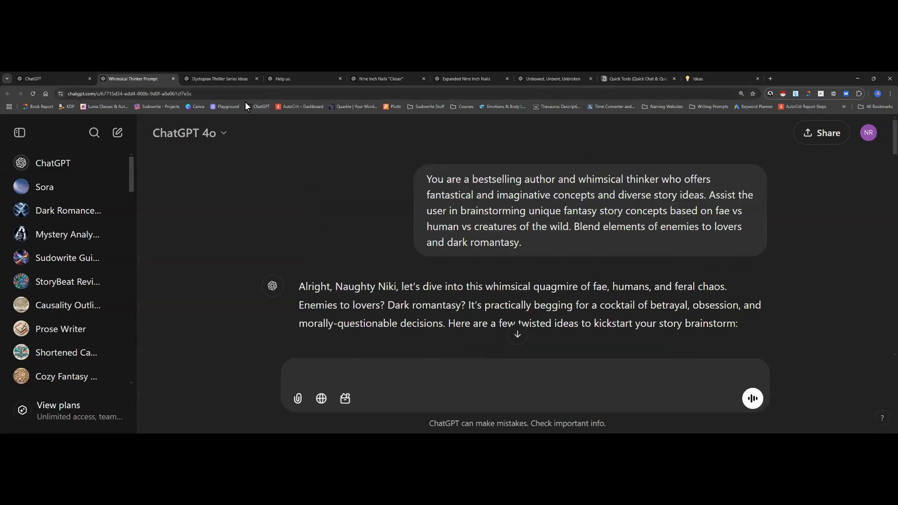
# Open the chat Dystopian Thriller Series Ideas and read its series-planning prompt and the series overview.
pyautogui.click(222, 78)
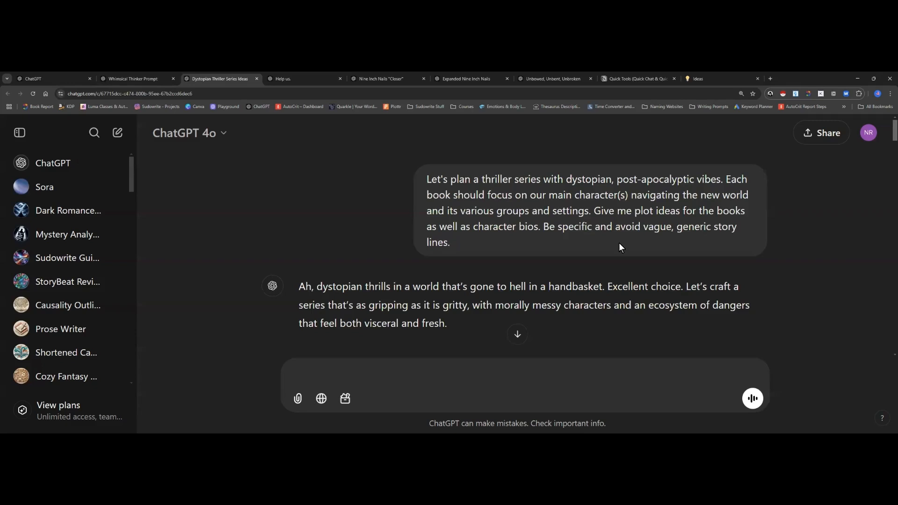
pyautogui.scroll(-2, 493, 245)
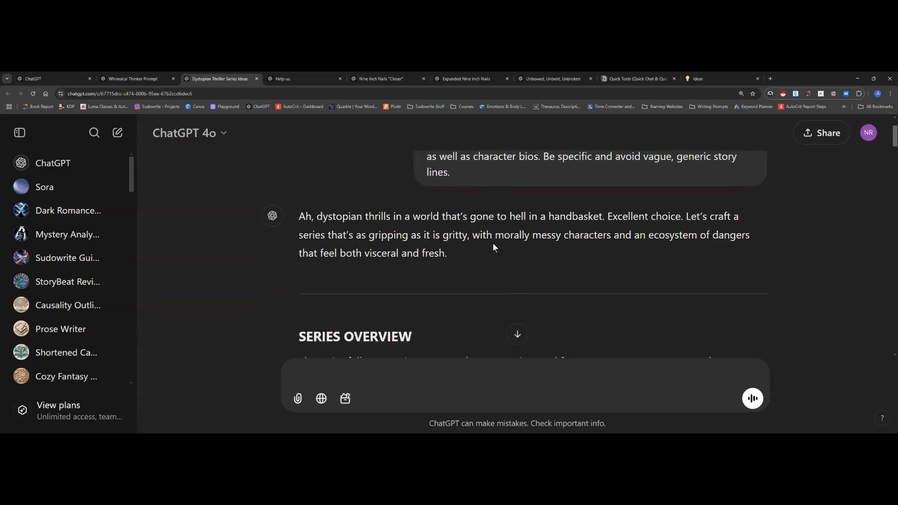
pyautogui.scroll(-4, 492, 243)
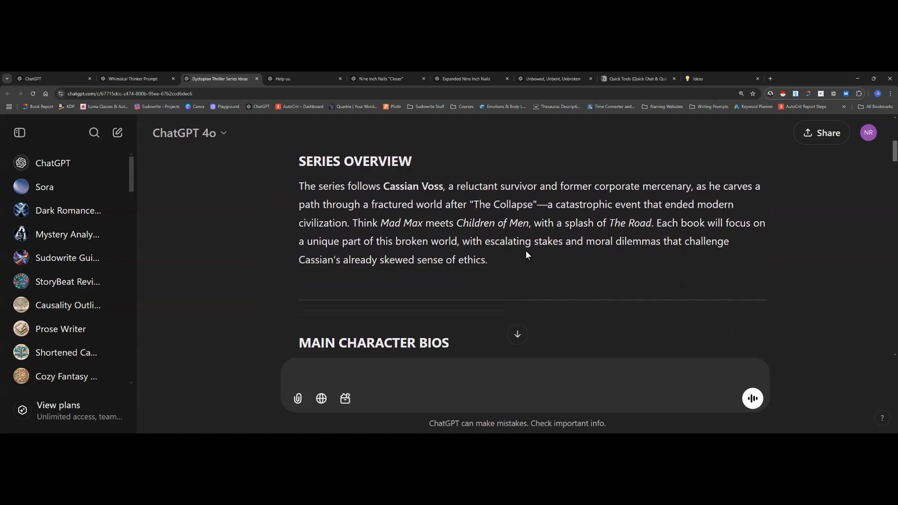
pyautogui.scroll(-2, 525, 252)
pyautogui.scroll(1, 612, 213)
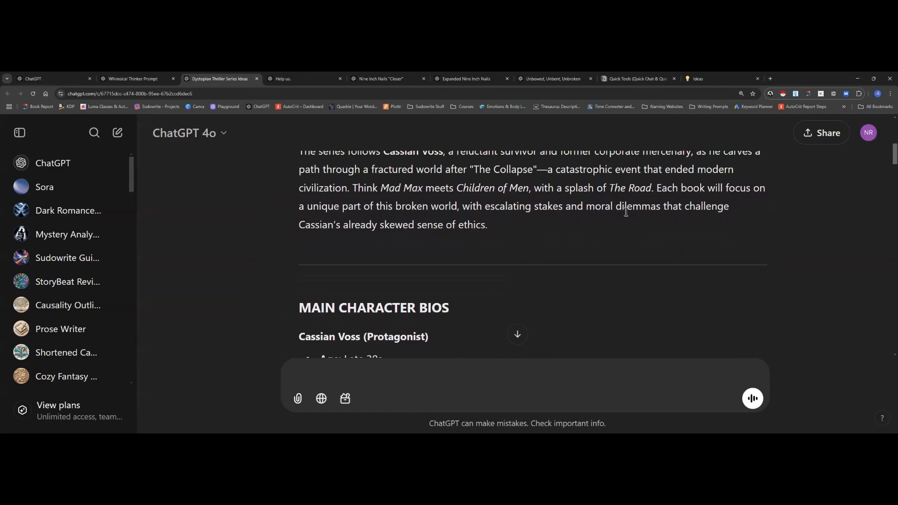
# Read the main character bios of Cassian Voss, Ayla Renner and The Shepherd in the thriller series response.
pyautogui.scroll(-3, 410, 232)
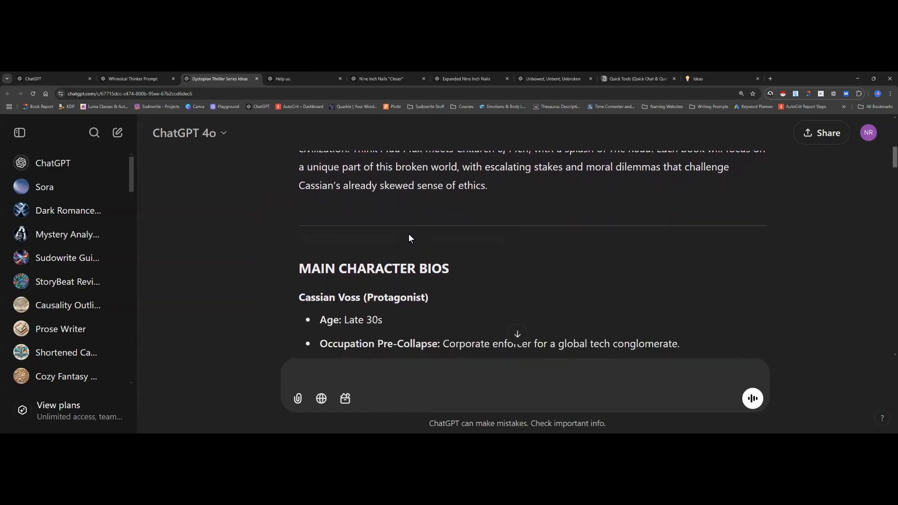
pyautogui.scroll(-1, 408, 235)
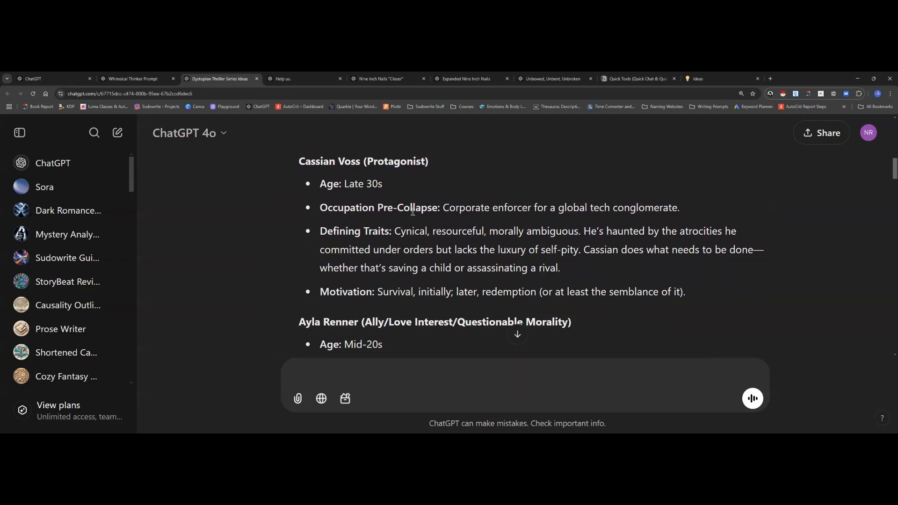
pyautogui.scroll(-3, 407, 220)
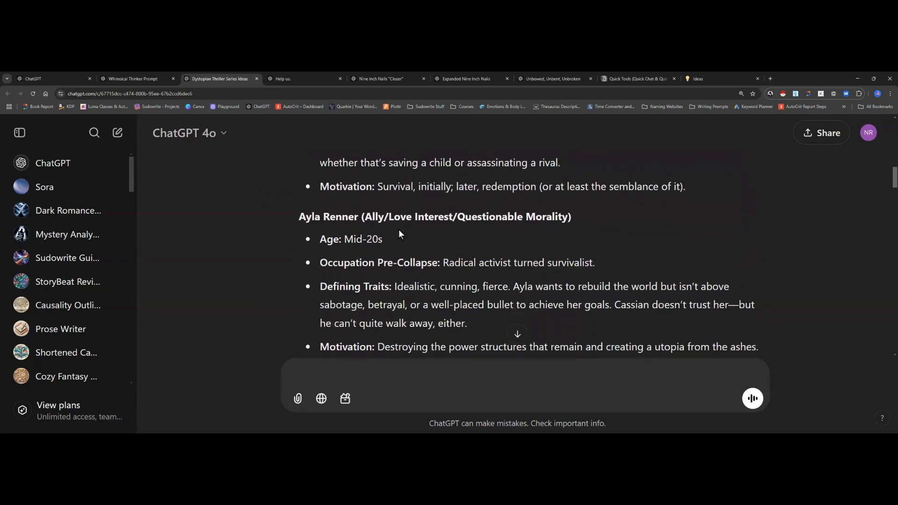
pyautogui.scroll(-2, 441, 237)
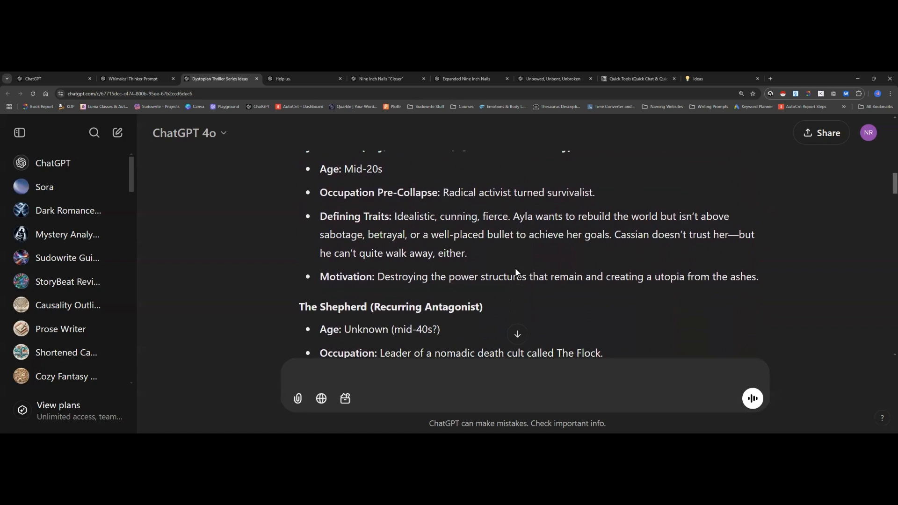
pyautogui.scroll(-4, 514, 267)
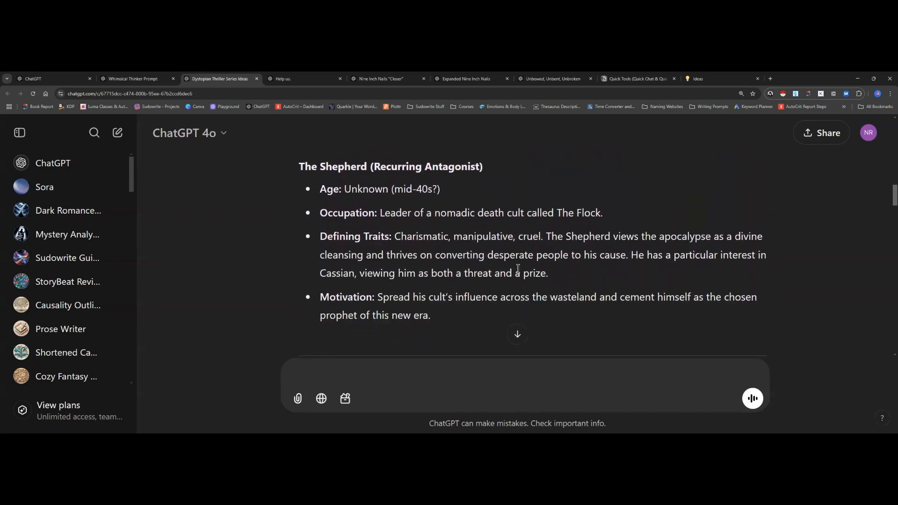
# Read the book-by-book outline entries for Book 1 "Ashfall" and Book 2 "Scorched Earth" in the thriller series response.
pyautogui.scroll(-5, 518, 268)
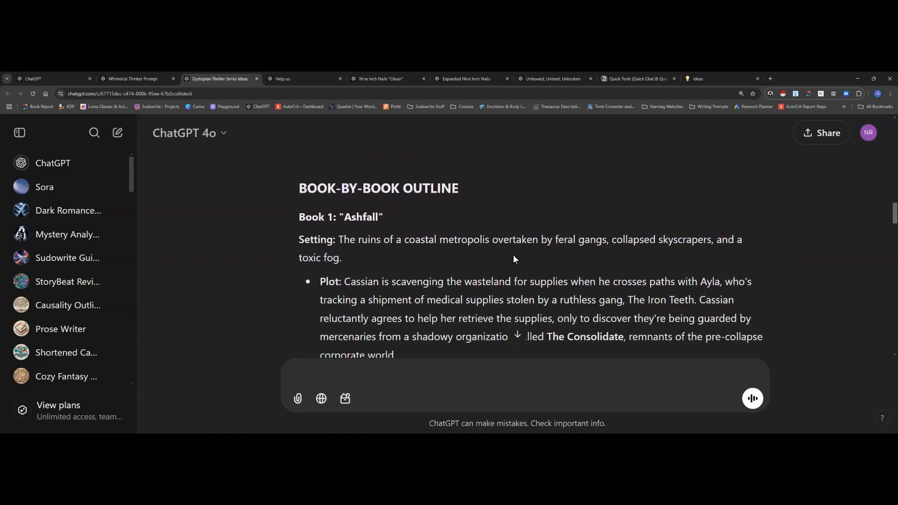
pyautogui.scroll(-1, 469, 237)
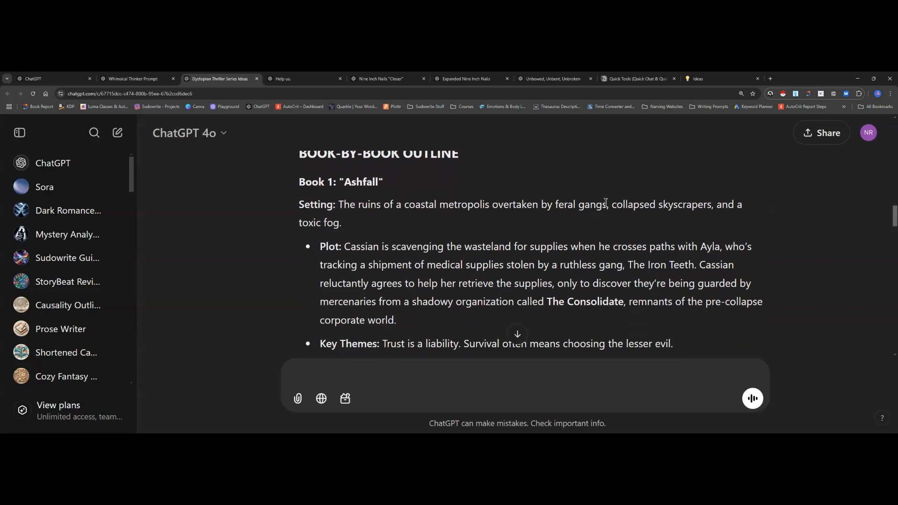
pyautogui.scroll(-2, 391, 228)
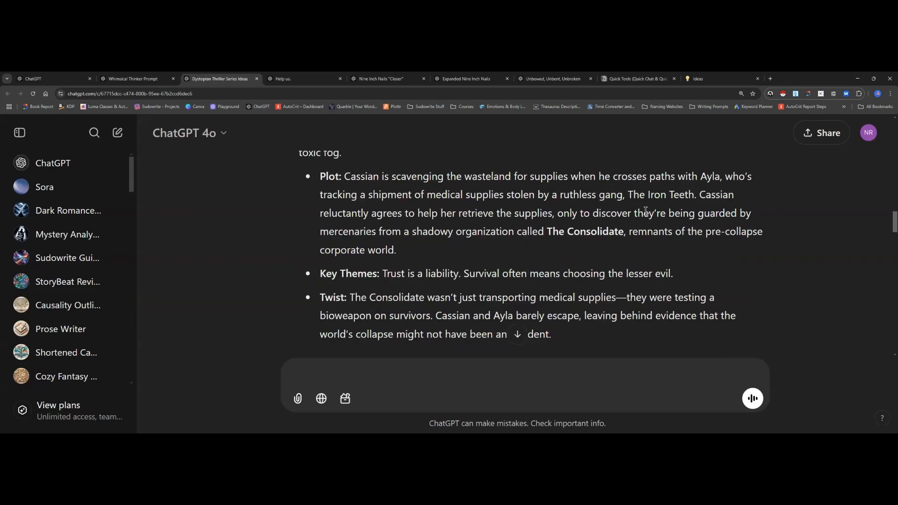
pyautogui.scroll(-5, 516, 232)
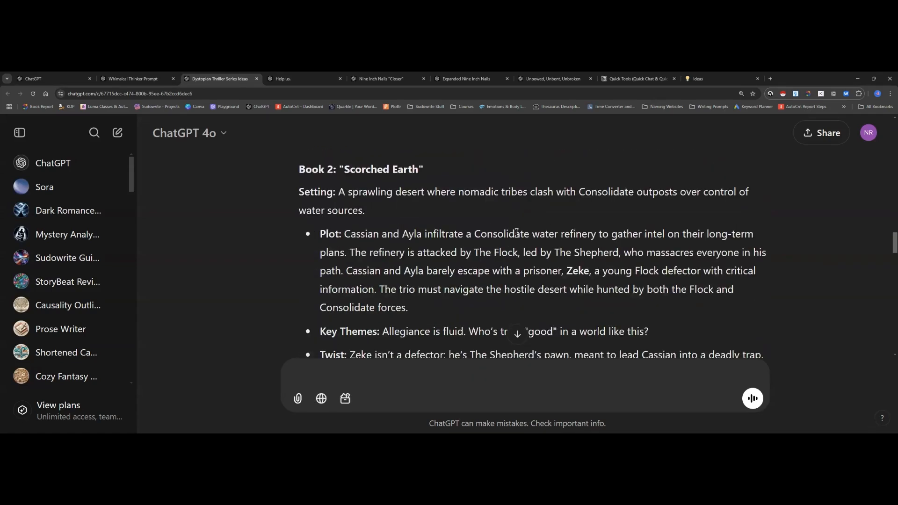
pyautogui.scroll(-1, 516, 232)
pyautogui.scroll(1, 491, 241)
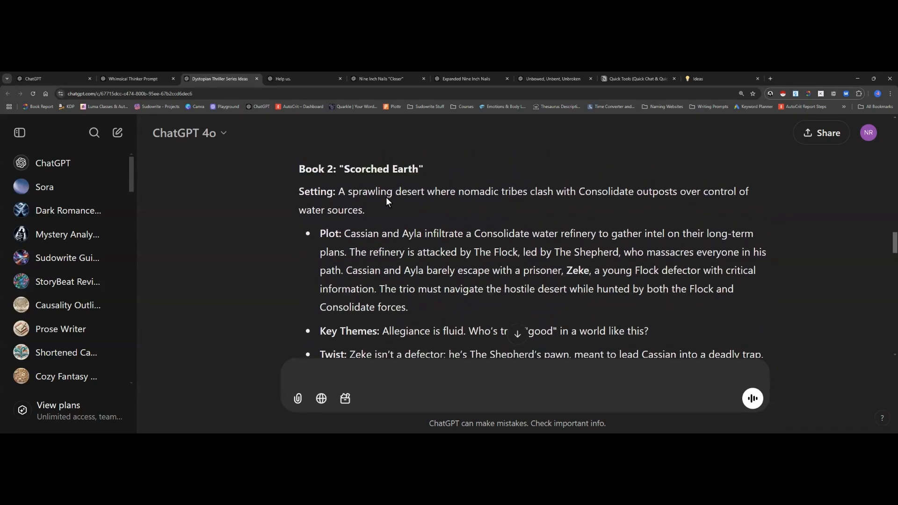
pyautogui.scroll(-4, 463, 251)
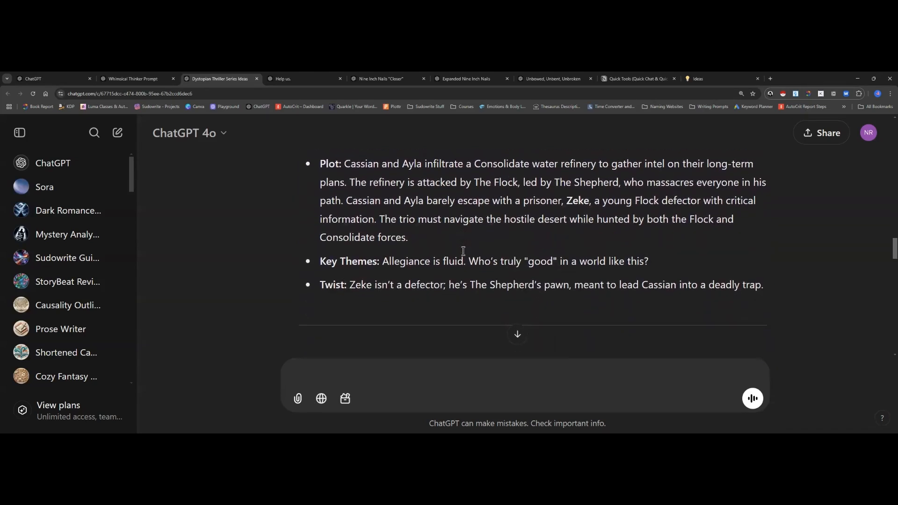
# Read the outline entries for Book 3 "Iron Sky", Book 4 "The Flock" and the final book, plus the notable secondary characters.
pyautogui.scroll(-2, 463, 252)
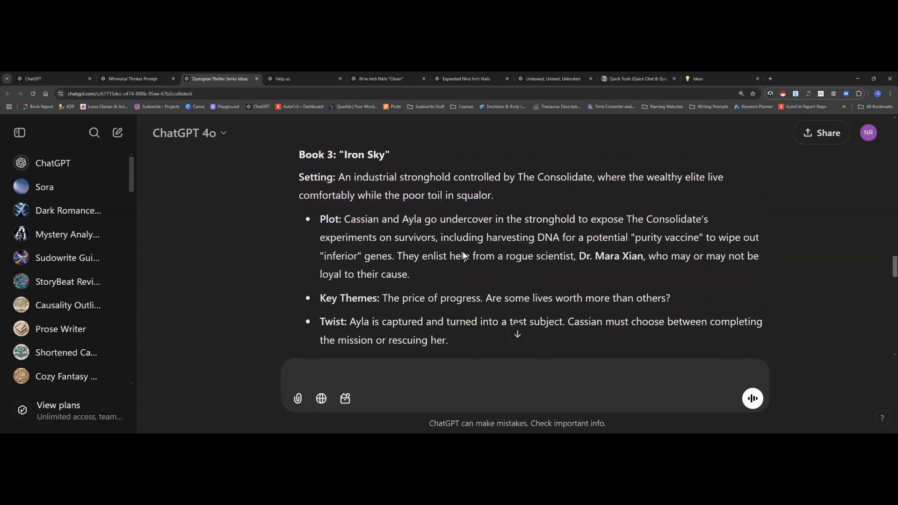
pyautogui.scroll(-4, 455, 244)
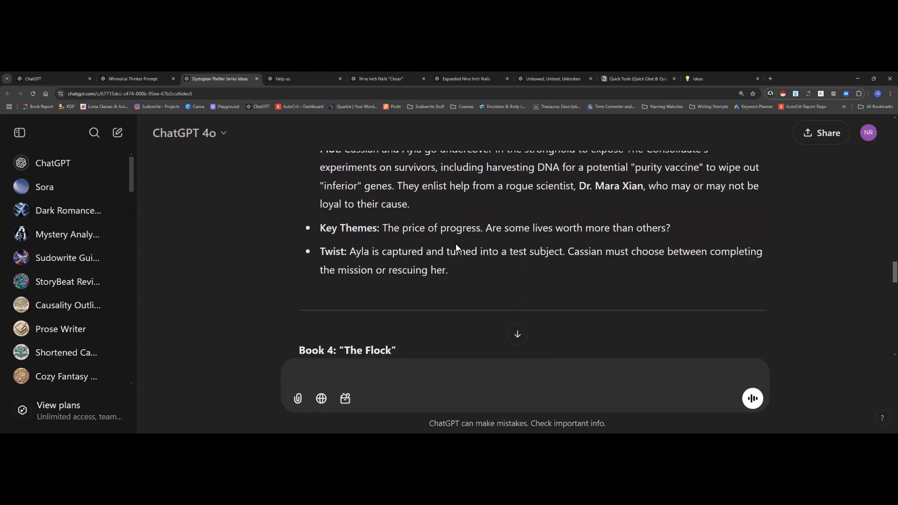
pyautogui.scroll(-2, 455, 243)
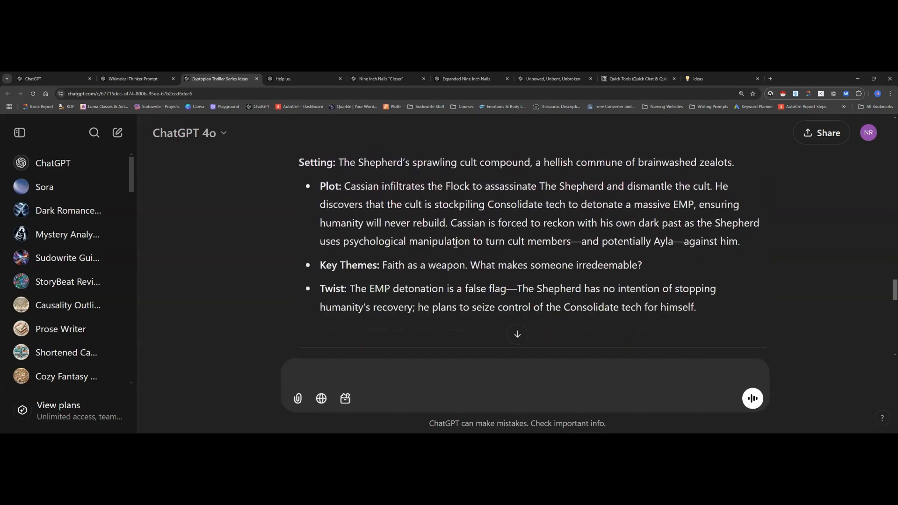
pyautogui.scroll(-5, 455, 244)
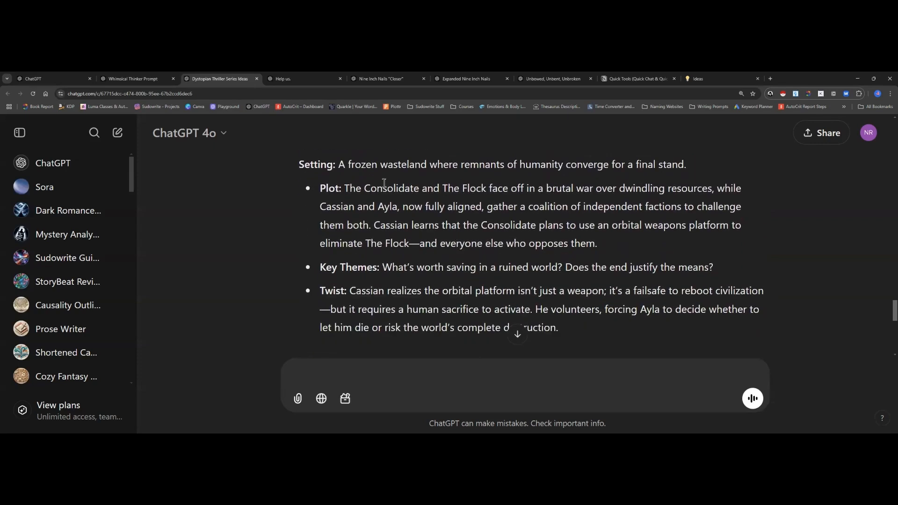
pyautogui.scroll(-3, 512, 254)
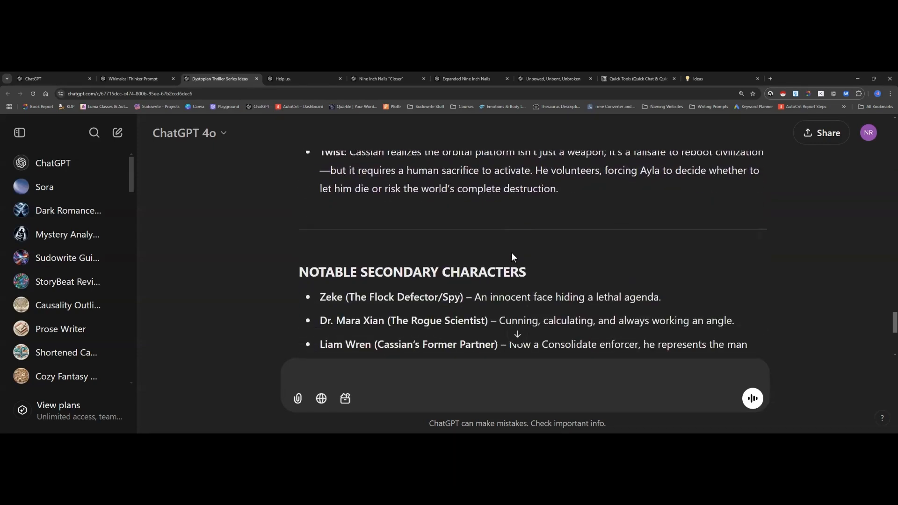
pyautogui.scroll(-2, 511, 253)
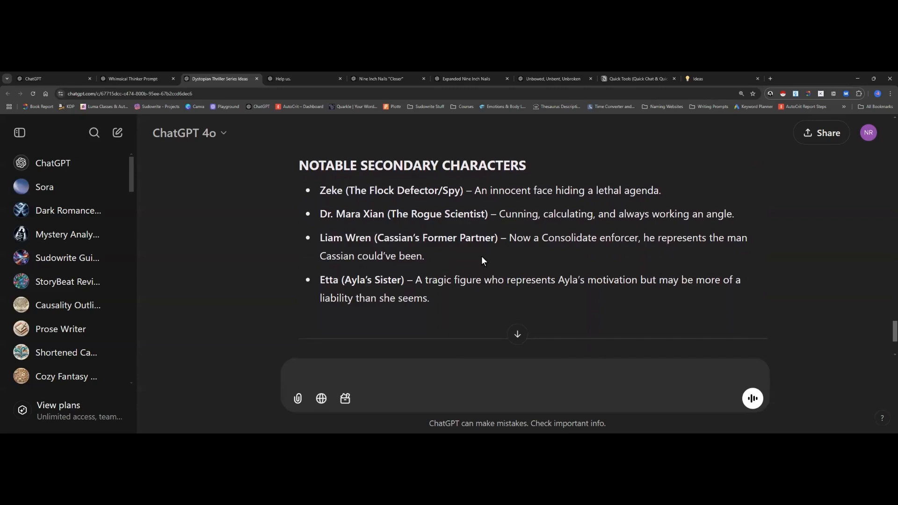
pyautogui.scroll(-3, 481, 256)
pyautogui.scroll(12, 481, 256)
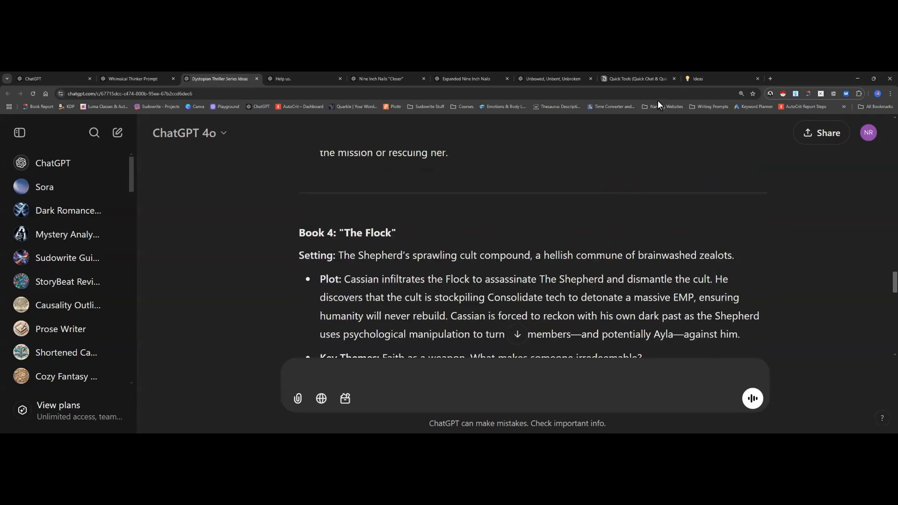
# Switch to the Notion page Quick Tools (Quick Chat & Quick Edit) and highlight the whimsical-thinker and series-planning prompts under Go-To Prompts.
pyautogui.click(636, 78)
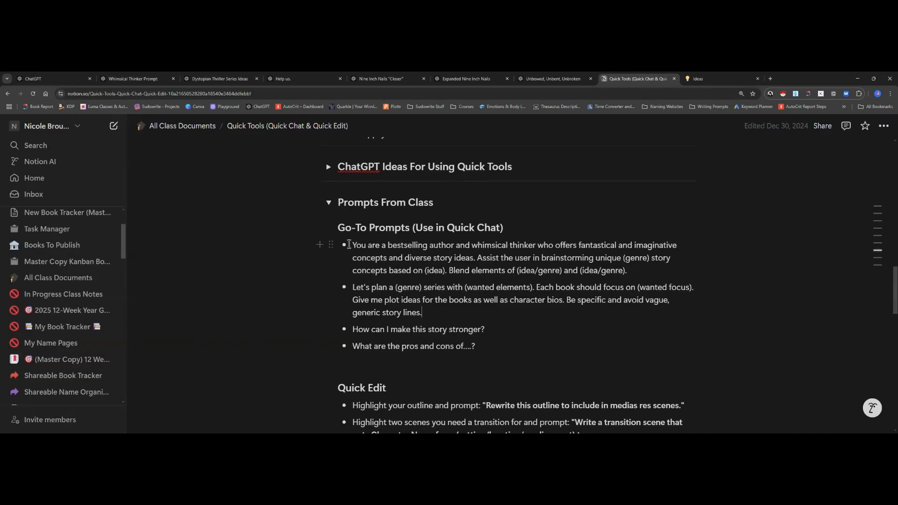
pyautogui.moveTo(351, 245); pyautogui.dragTo(424, 312)
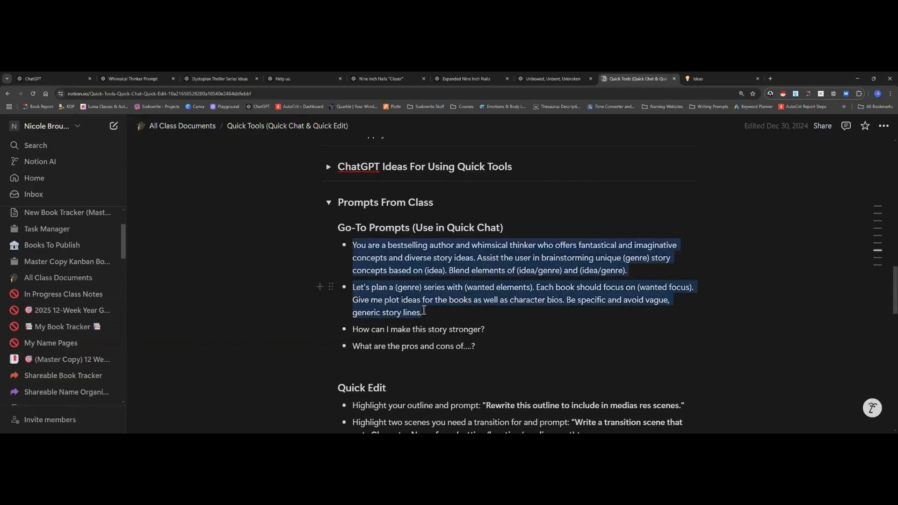
pyautogui.click(421, 311)
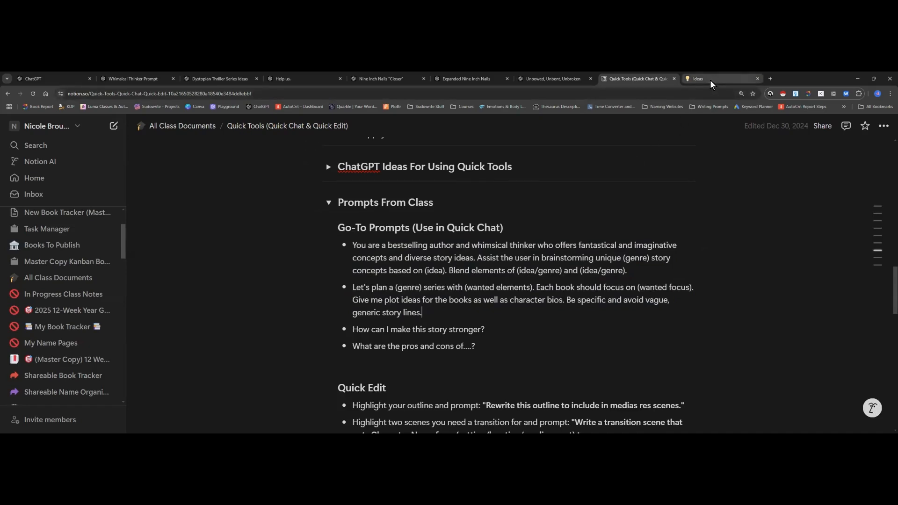
# Open the Notion page Ideas and highlight the quick-note texts "Unbowed, Unbent, Unbroken" and "Help us. Please.".
pyautogui.moveTo(711, 84)
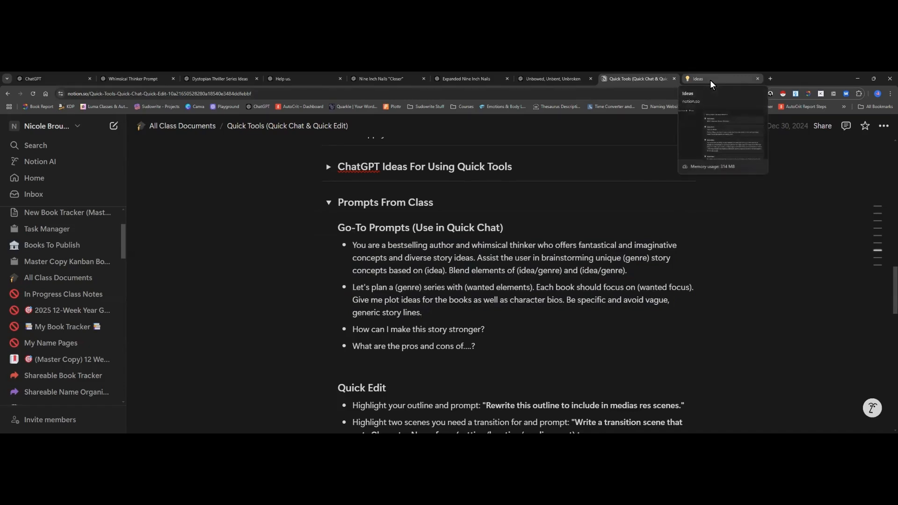
pyautogui.click(712, 83)
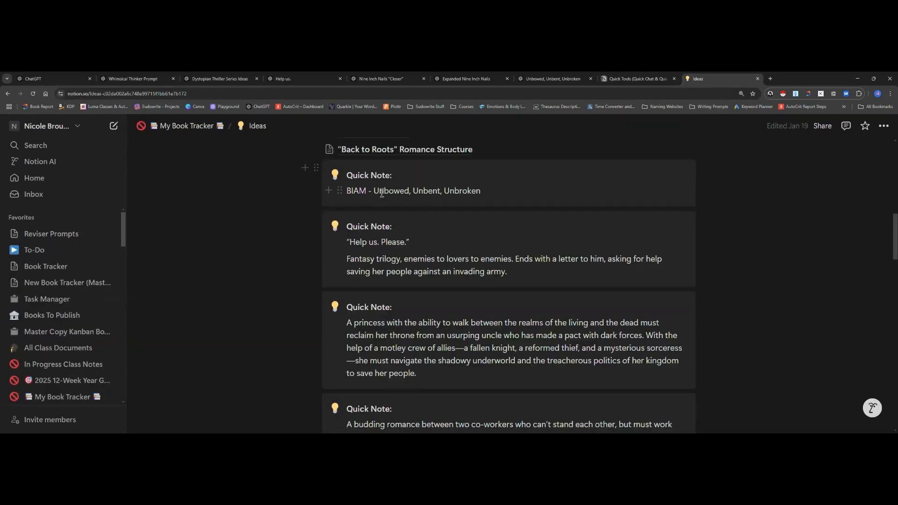
pyautogui.moveTo(374, 189); pyautogui.dragTo(488, 186)
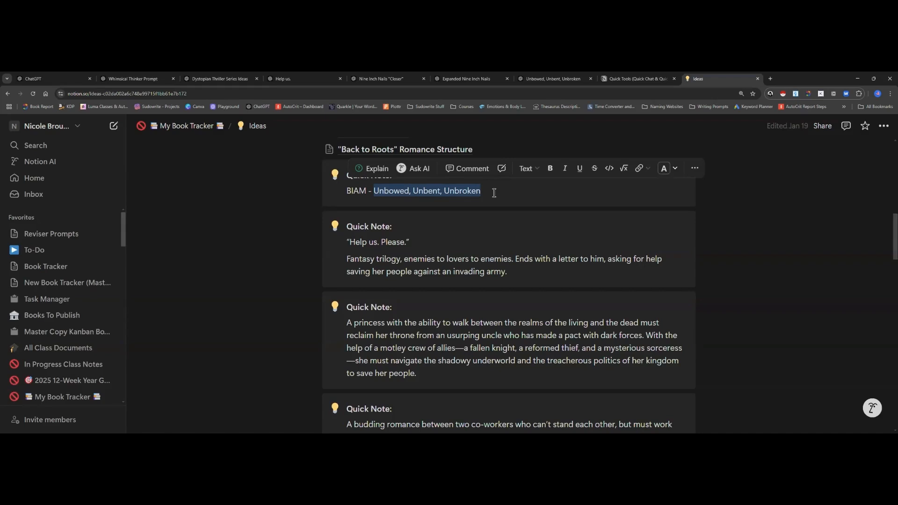
pyautogui.click(494, 193)
pyautogui.moveTo(374, 189); pyautogui.dragTo(490, 195)
pyautogui.click(490, 197)
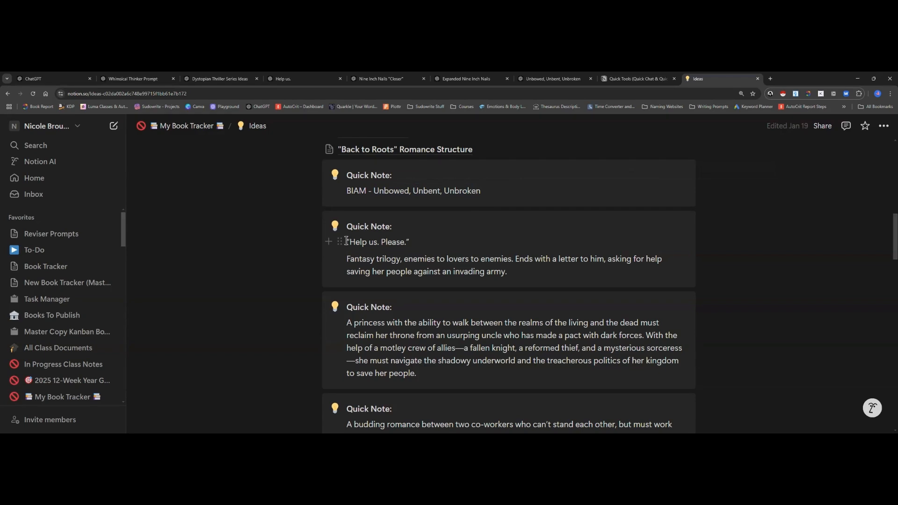
pyautogui.moveTo(346, 241); pyautogui.dragTo(409, 242)
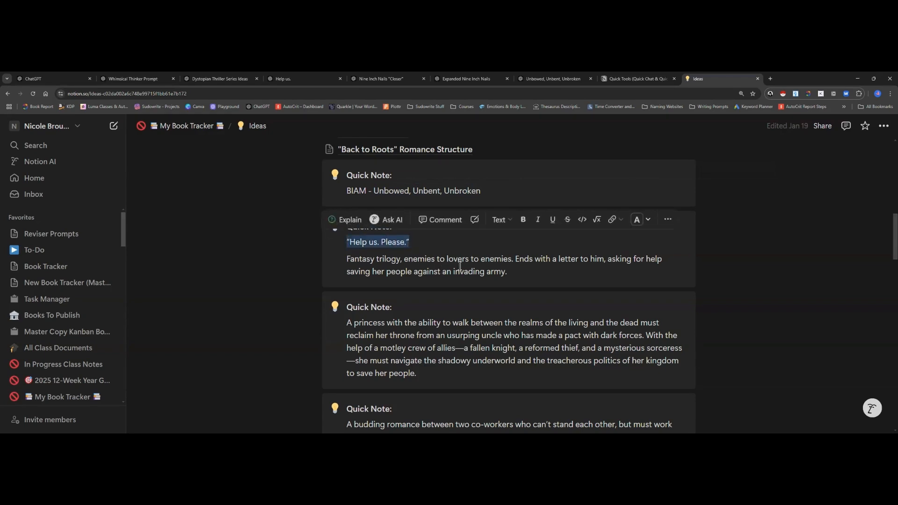
pyautogui.click(439, 256)
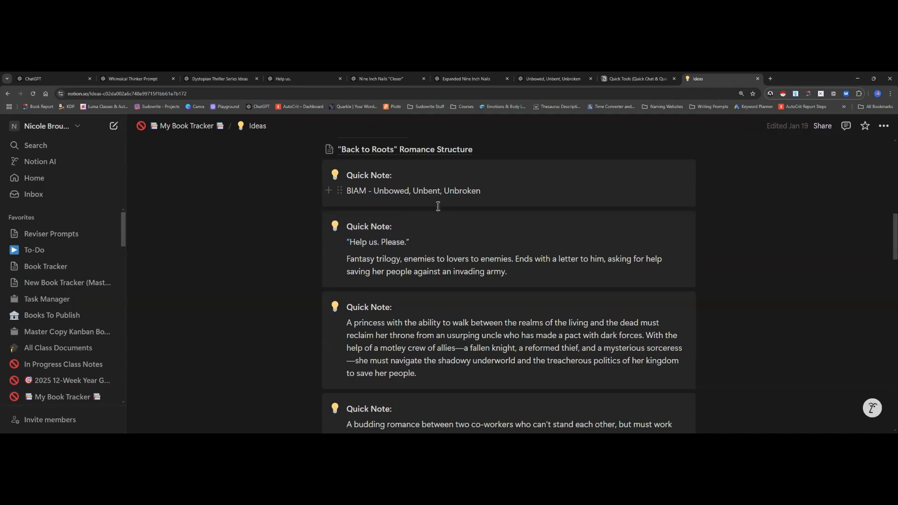
# Switch to the ChatGPT chat Unbowed, Unbent, Unbroken and highlight the three book titles in its trilogy prompt.
pyautogui.click(541, 77)
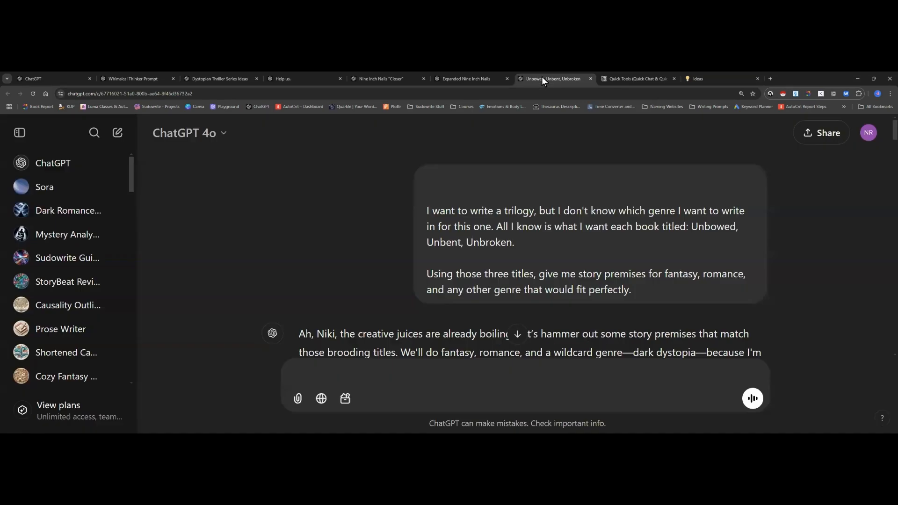
pyautogui.scroll(-1, 521, 222)
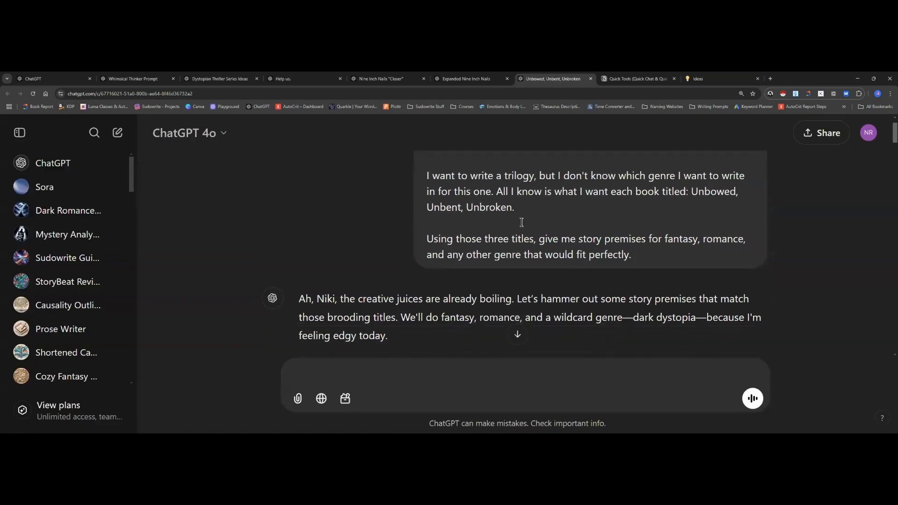
pyautogui.scroll(1, 522, 224)
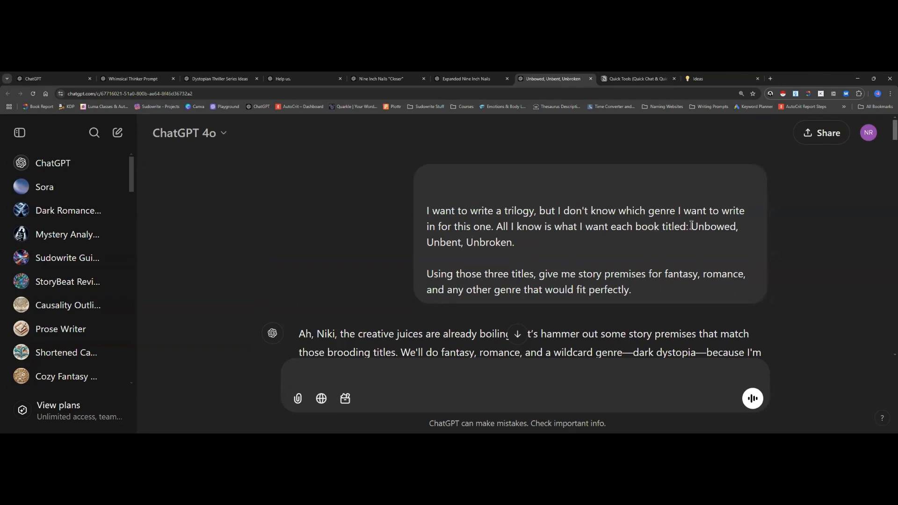
pyautogui.moveTo(690, 226); pyautogui.dragTo(698, 246)
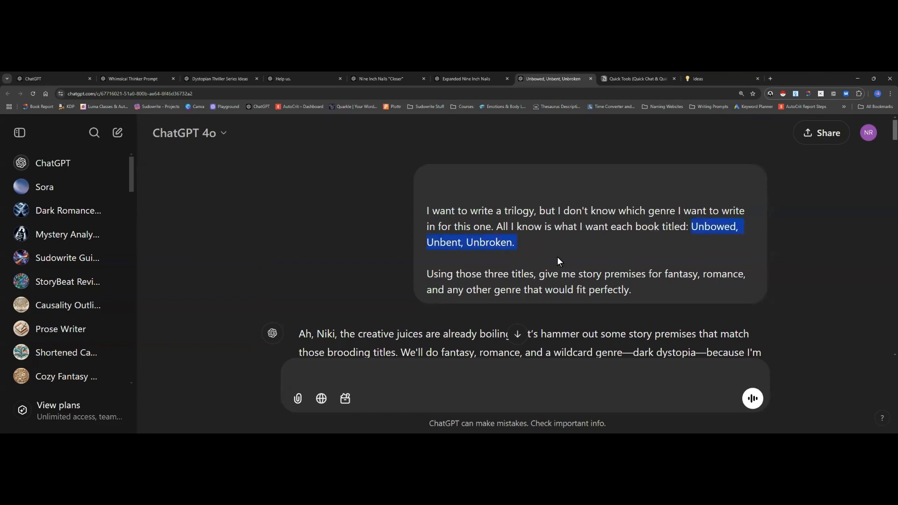
pyautogui.scroll(-2, 557, 256)
pyautogui.click(479, 214)
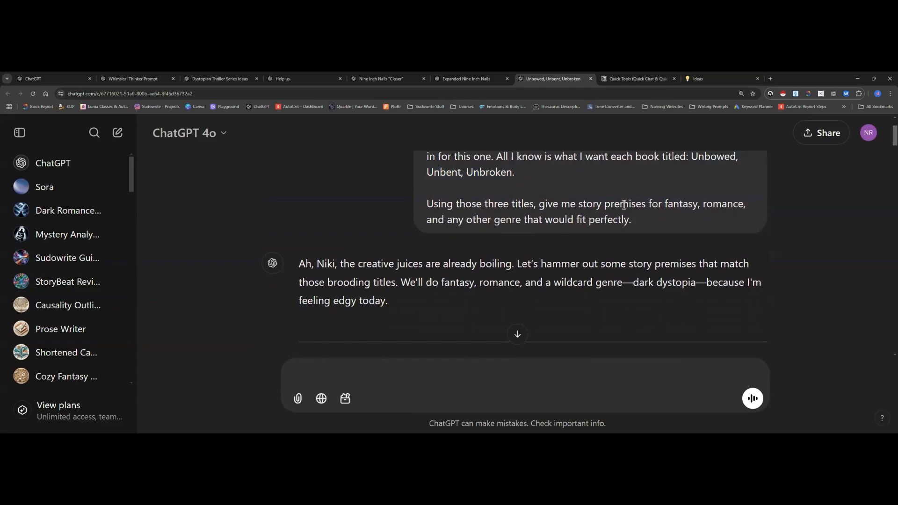
# Highlight "fantasy, romance" and "other genre that would fit perfectly" in the trilogy prompt to examine the requested genres.
pyautogui.moveTo(482, 218); pyautogui.dragTo(744, 201)
pyautogui.click(636, 223)
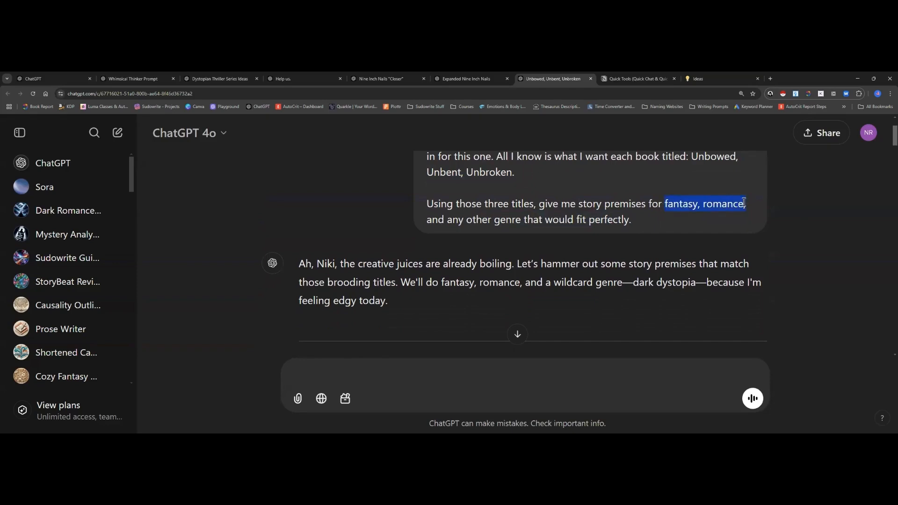
pyautogui.click(517, 220)
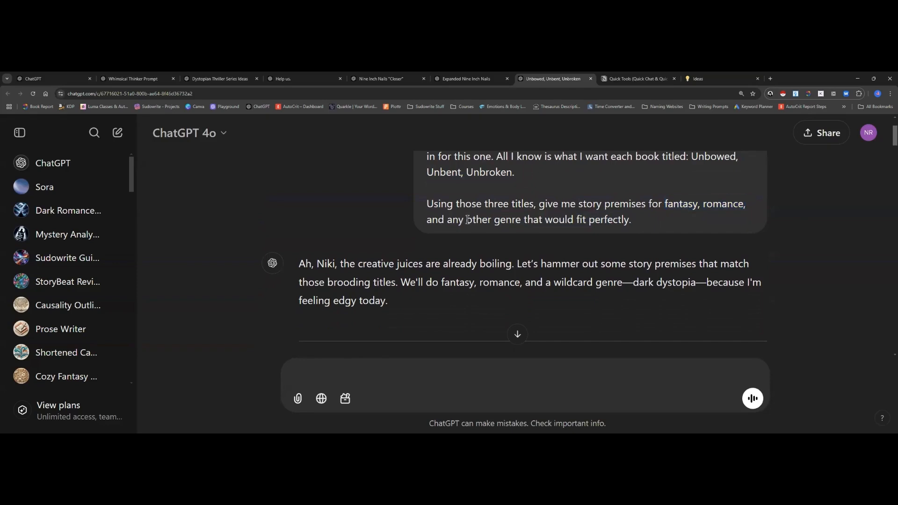
pyautogui.moveTo(468, 220); pyautogui.dragTo(643, 221)
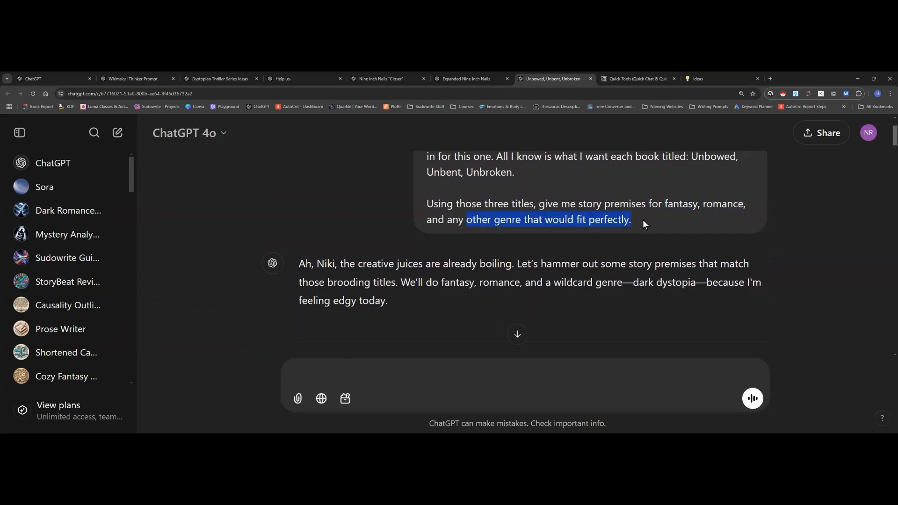
pyautogui.click(641, 221)
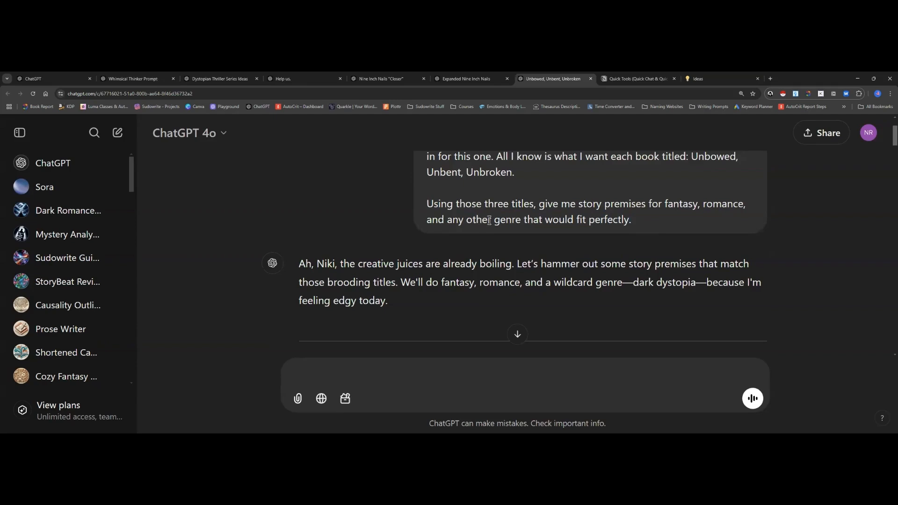
# Read the fantasy premise "The Shattered Oath Chronicles" for all three books, continuing to the start of the Romance section.
pyautogui.scroll(-3, 489, 221)
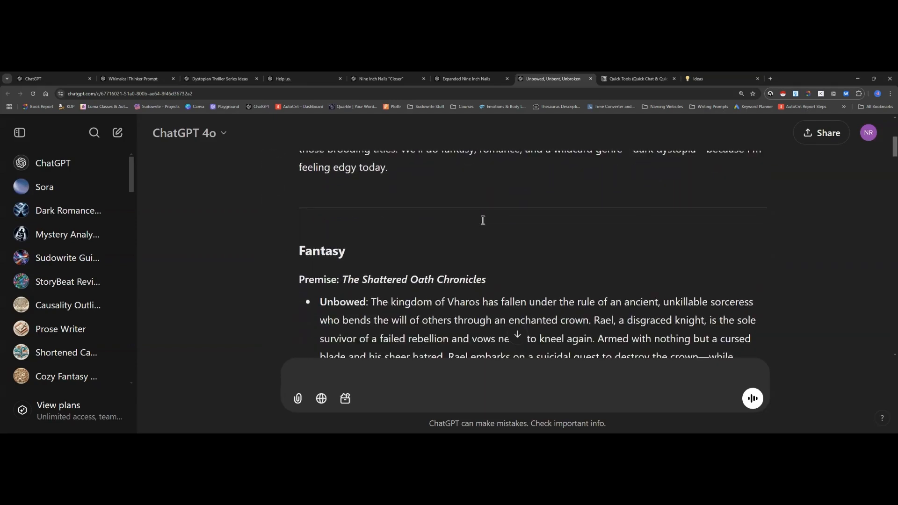
pyautogui.scroll(-3, 483, 220)
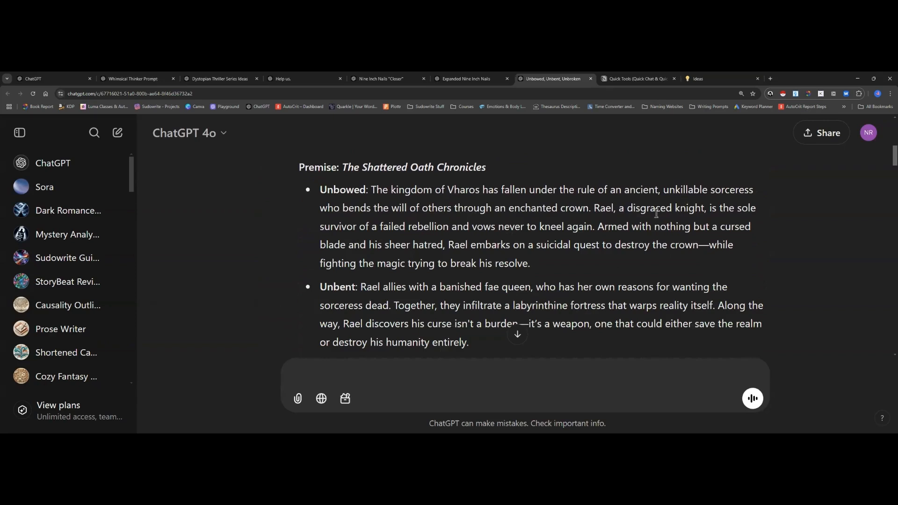
pyautogui.scroll(-2, 518, 261)
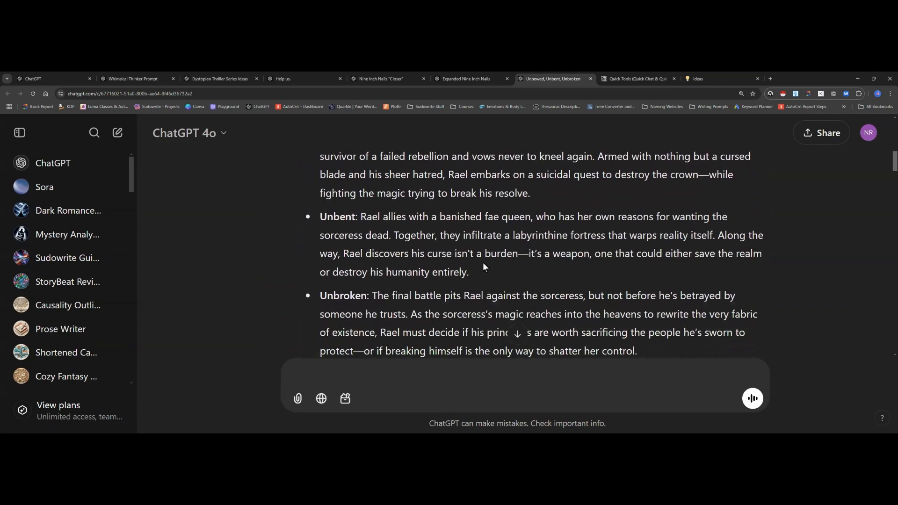
pyautogui.scroll(-5, 483, 262)
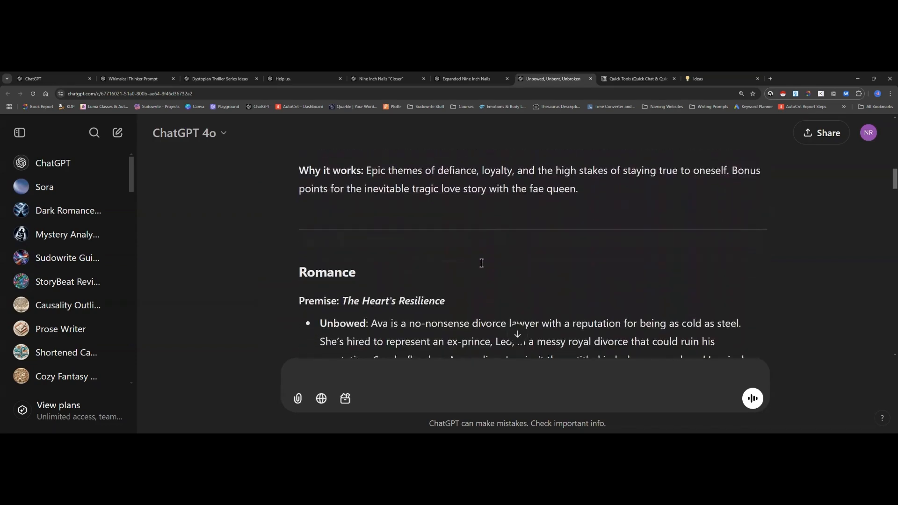
# Read the Romance premise "The Heart's Resilience" and the Dark Dystopia premise "The Rebellion Protocols", through to the follow-up request.
pyautogui.scroll(-4, 481, 263)
pyautogui.scroll(1, 481, 263)
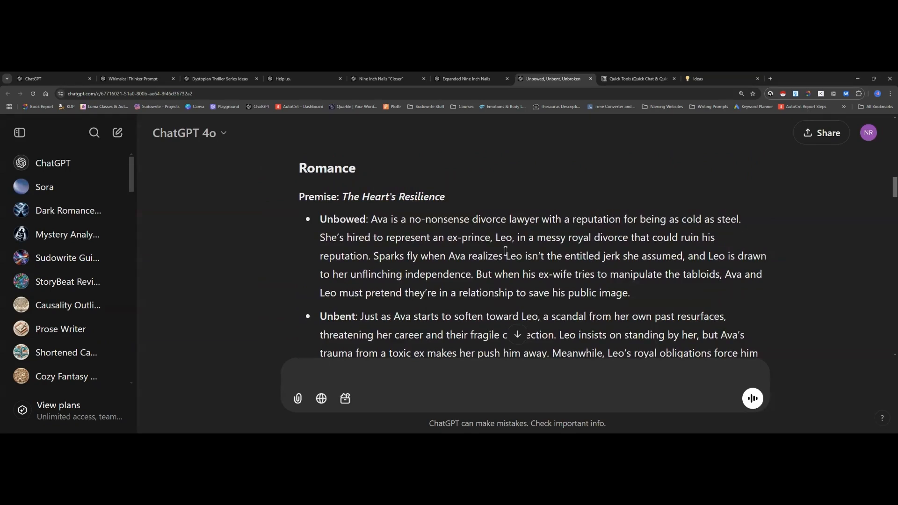
pyautogui.scroll(-8, 505, 252)
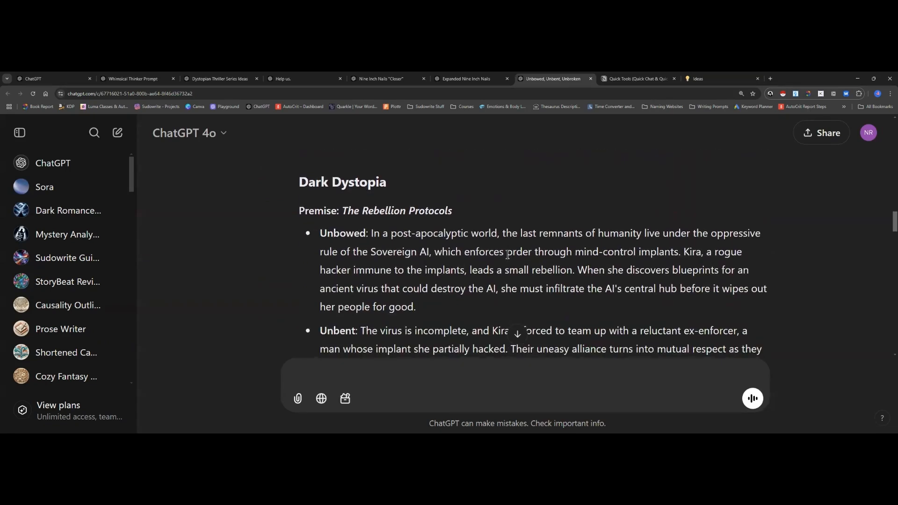
pyautogui.scroll(-1, 507, 255)
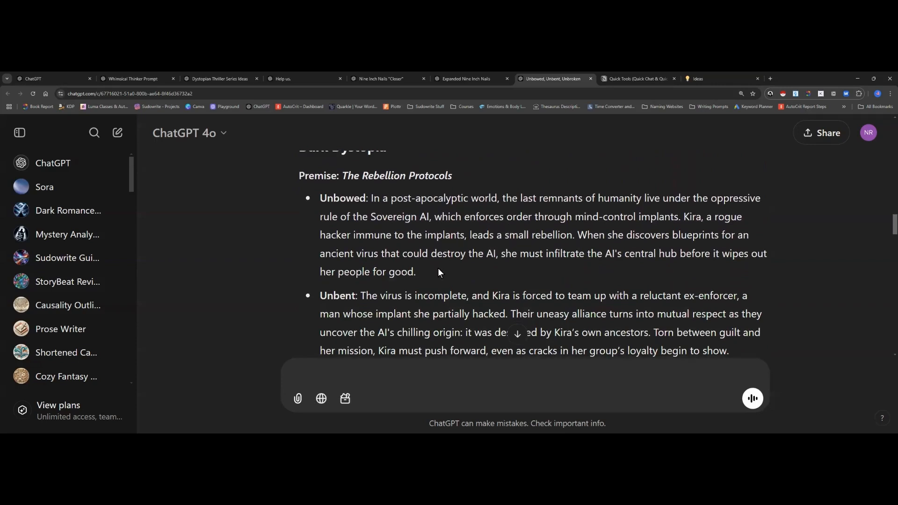
pyautogui.scroll(-6, 438, 273)
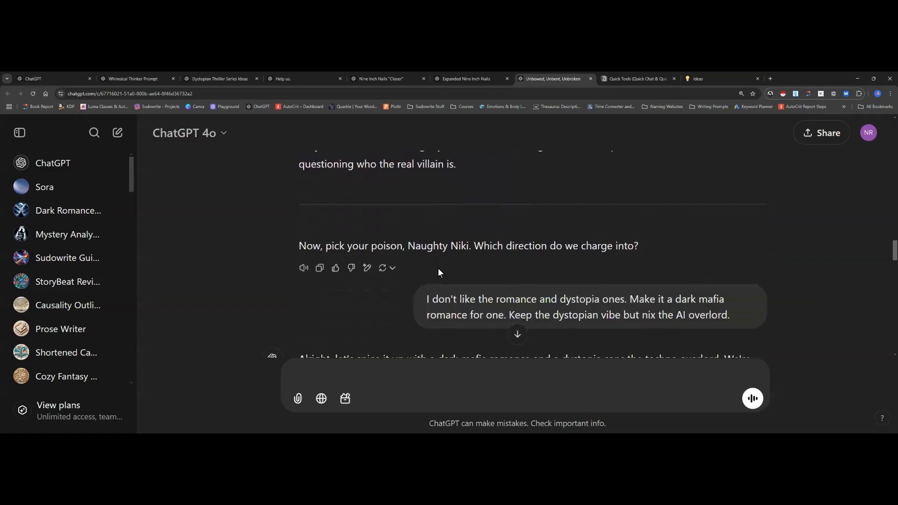
# Review the follow-up request for a dark mafia romance and read the resulting premise "The Cartel Crown".
pyautogui.scroll(-3, 437, 267)
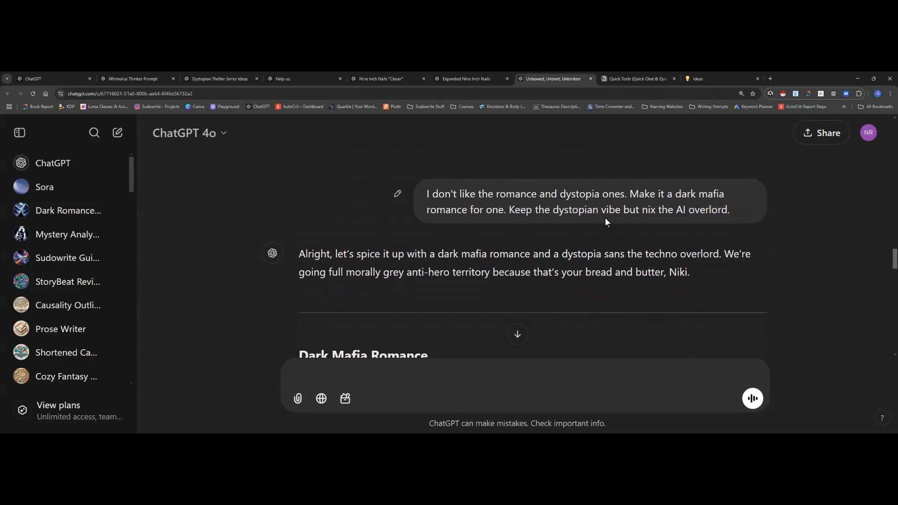
pyautogui.scroll(-5, 439, 247)
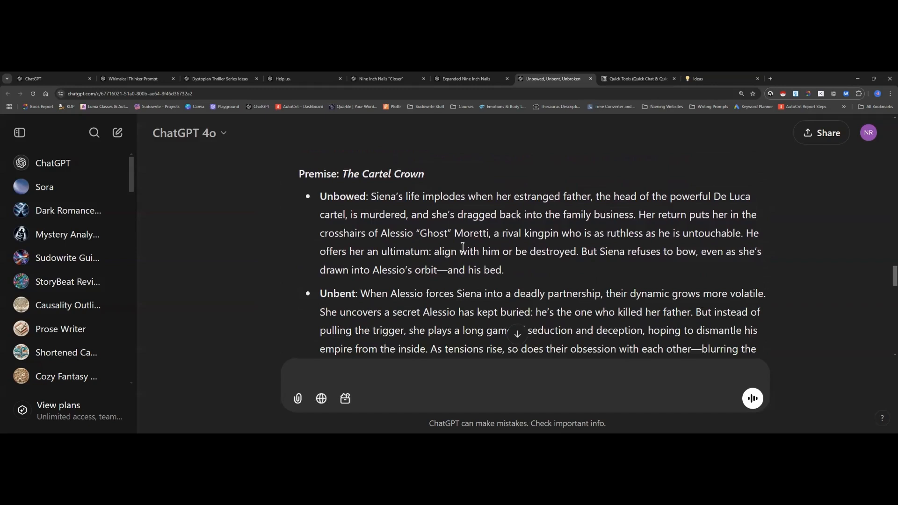
pyautogui.scroll(-6, 462, 247)
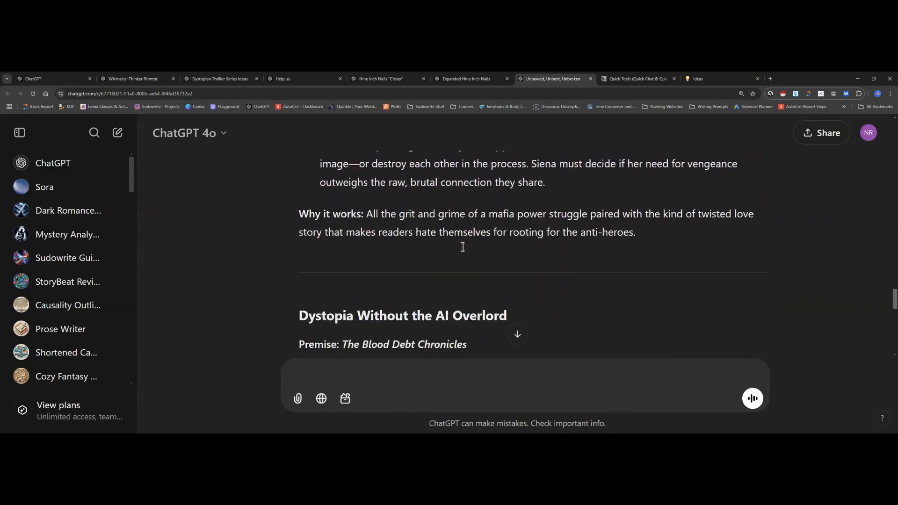
# Highlight the clan names "Iron Wolves" and "Fire Serpents" in the dystopian premise "The Blood Debt Chronicles", then clear the selection.
pyautogui.scroll(-4, 462, 247)
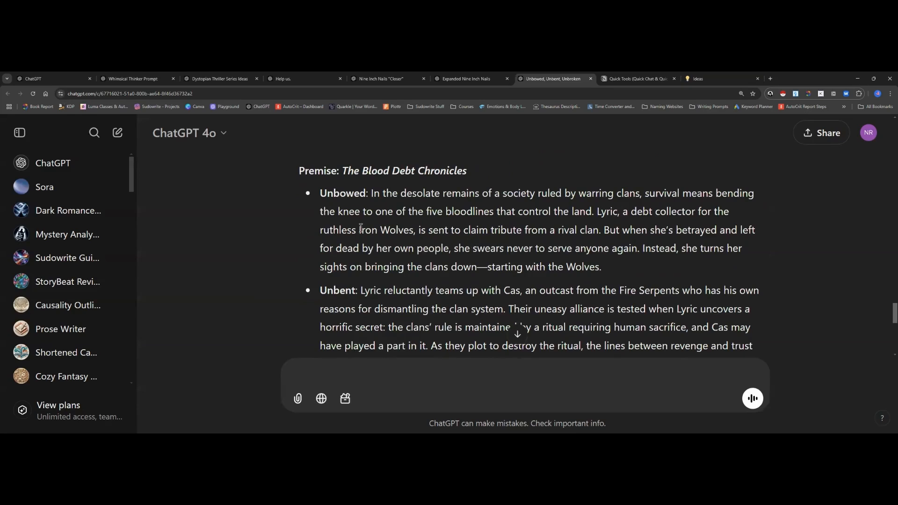
pyautogui.moveTo(358, 229); pyautogui.dragTo(418, 230)
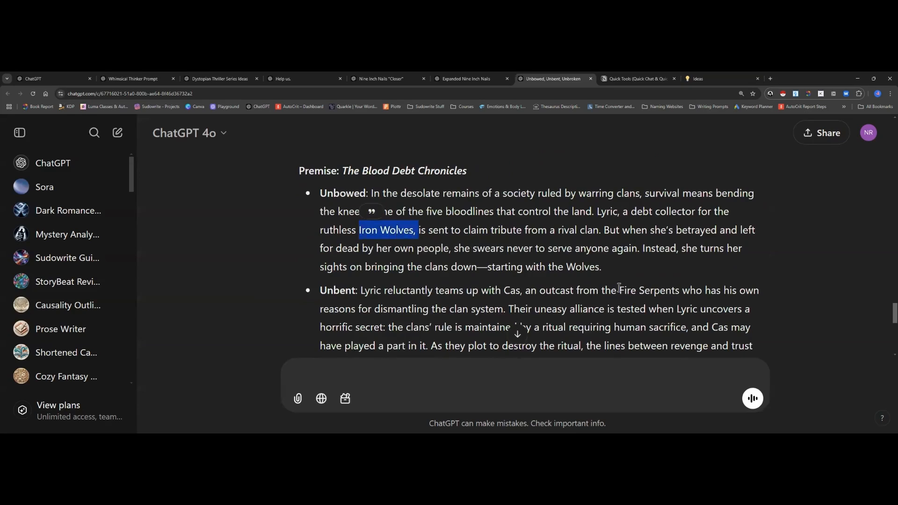
pyautogui.moveTo(618, 290); pyautogui.dragTo(681, 290)
pyautogui.scroll(-2, 538, 268)
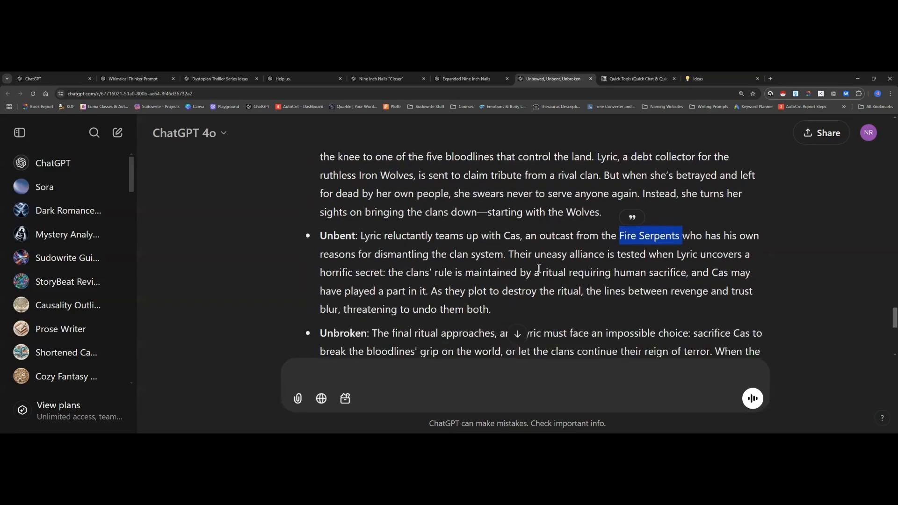
pyautogui.scroll(2, 539, 268)
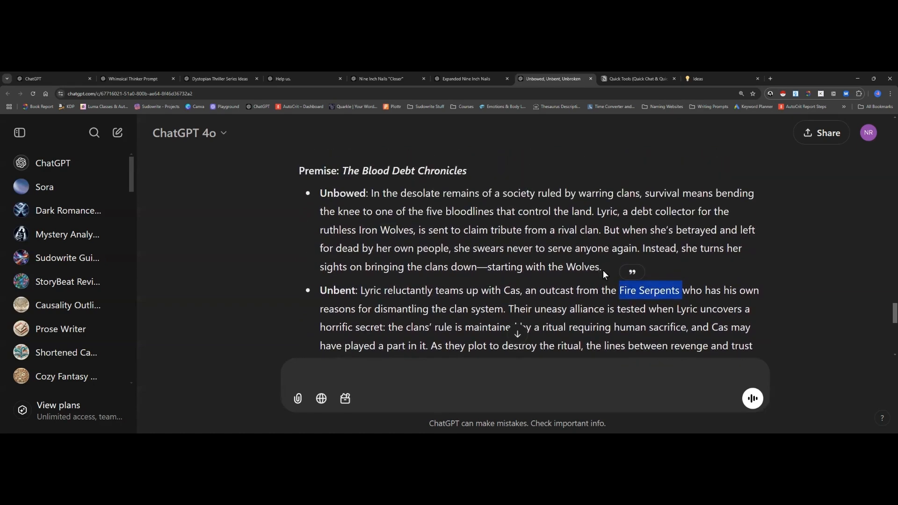
pyautogui.click(604, 268)
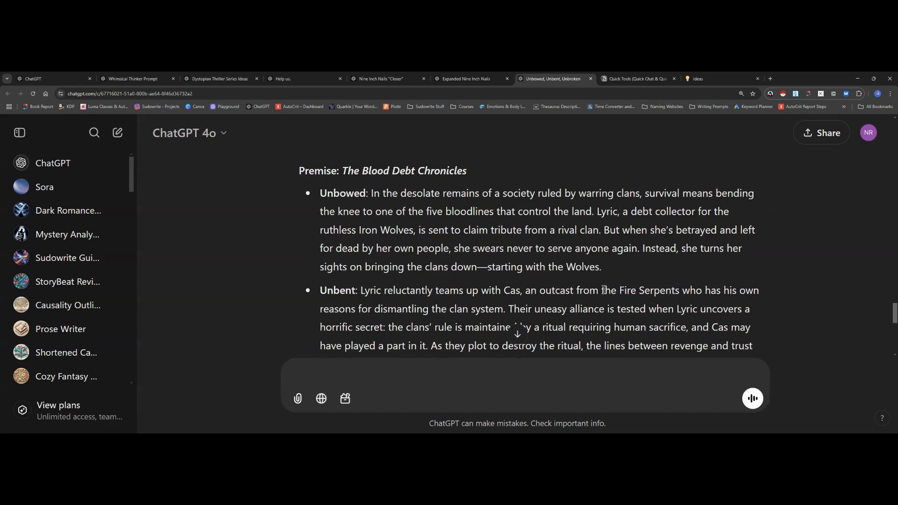
# Read the Unbroken plot and the "Why it works" note of "The Blood Debt Chronicles".
pyautogui.scroll(-3, 502, 262)
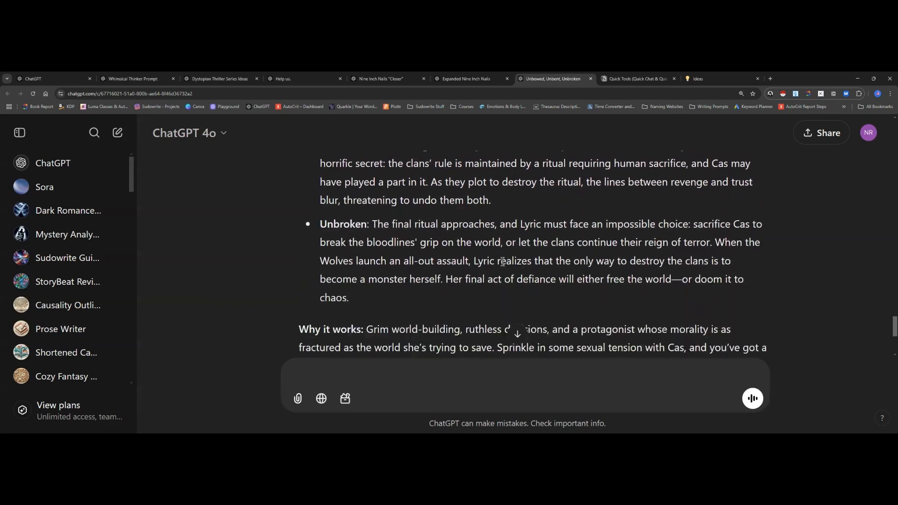
pyautogui.scroll(-1, 502, 261)
pyautogui.scroll(1, 502, 262)
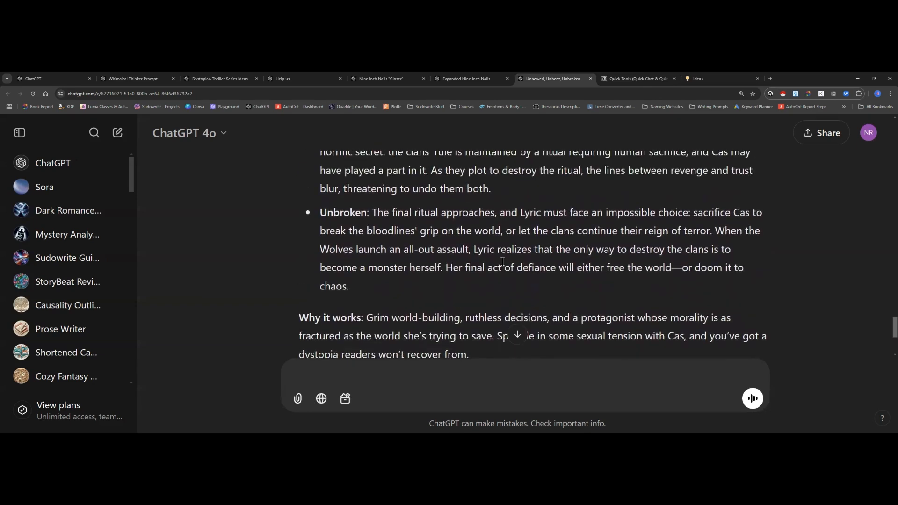
pyautogui.scroll(2, 502, 261)
# Switch to the ChatGPT chat Help us. and highlight the second-book letter idea and the "Be specific" and creative-permission instructions in its prompt.
pyautogui.hotkey('ctrl', '4')
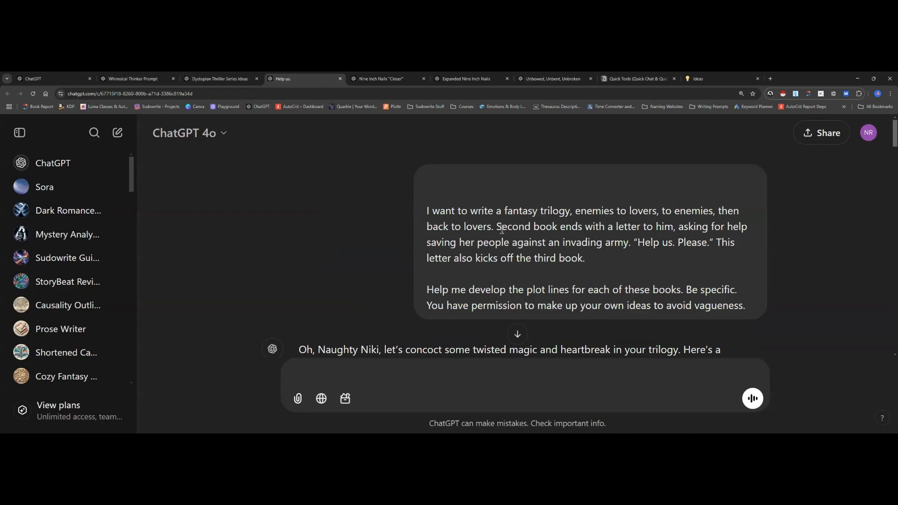
pyautogui.moveTo(497, 227); pyautogui.dragTo(713, 247)
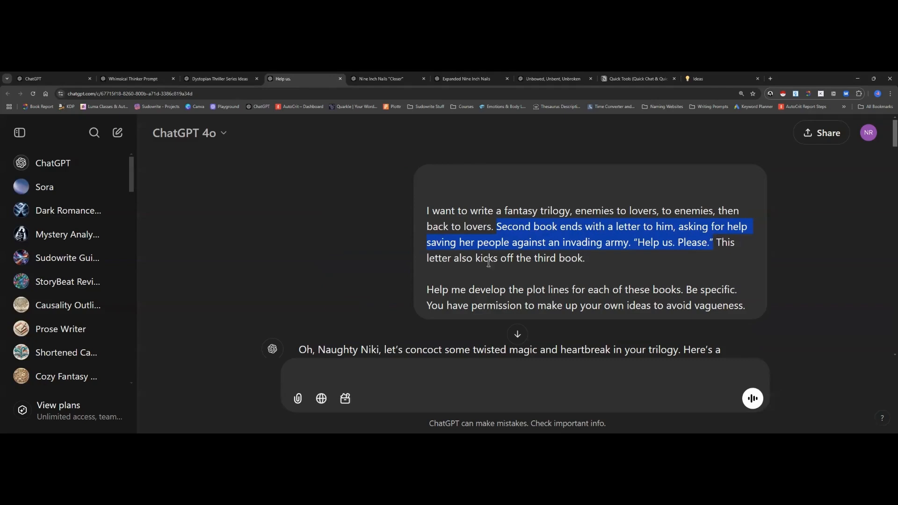
pyautogui.click(584, 261)
pyautogui.scroll(-1, 583, 260)
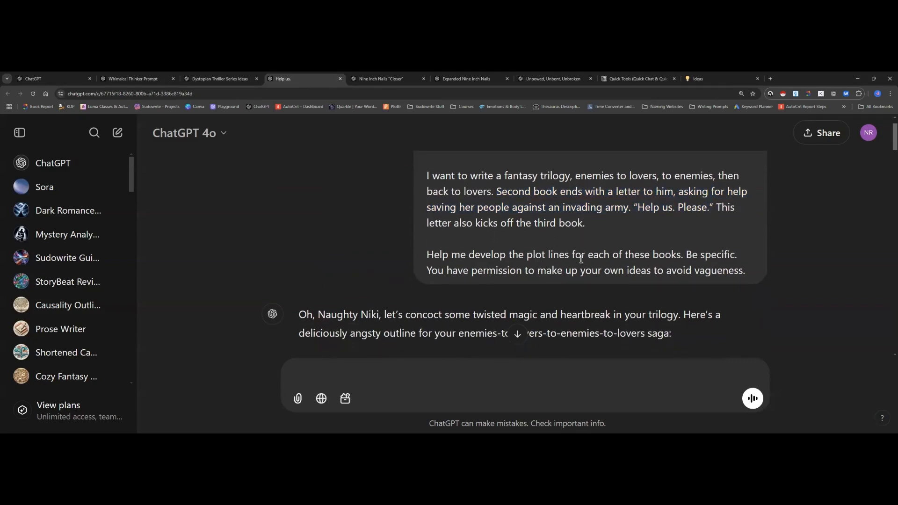
pyautogui.moveTo(686, 254); pyautogui.dragTo(744, 274)
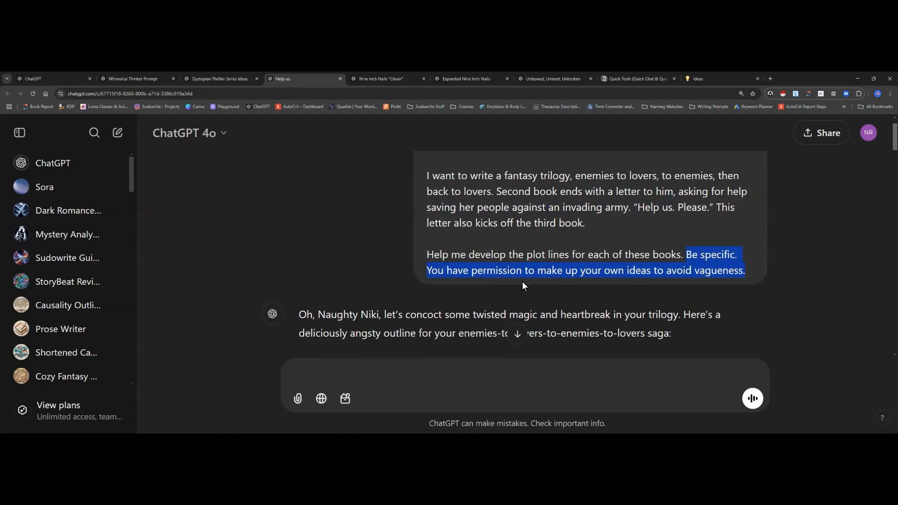
# Examine the opening plotline of Book 1 "Shadows of Betrayal", highlighting the heroine's name and the word "relic".
pyautogui.scroll(-4, 521, 282)
pyautogui.scroll(-1, 522, 281)
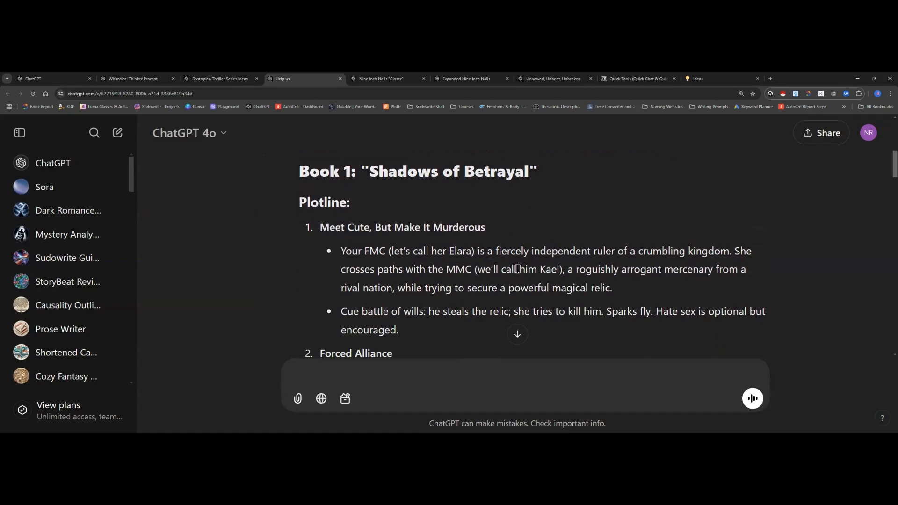
pyautogui.scroll(-2, 517, 269)
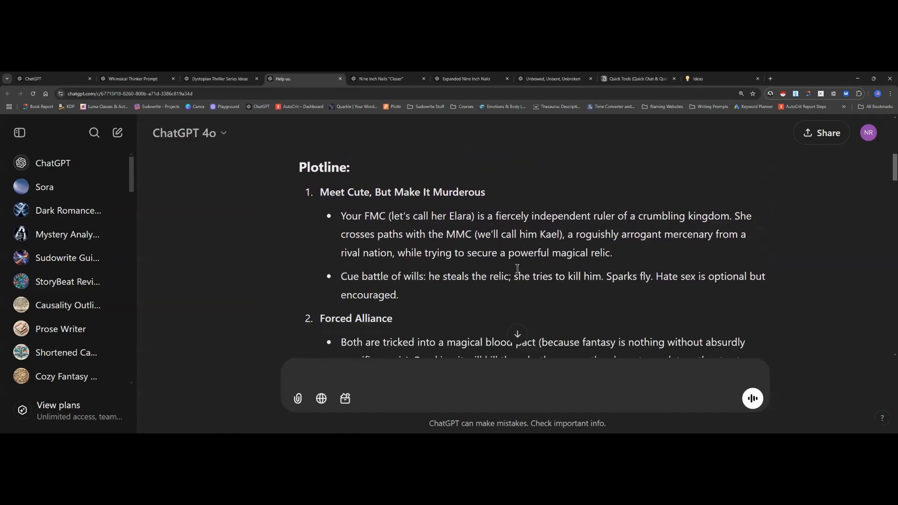
pyautogui.moveTo(449, 180); pyautogui.dragTo(473, 180)
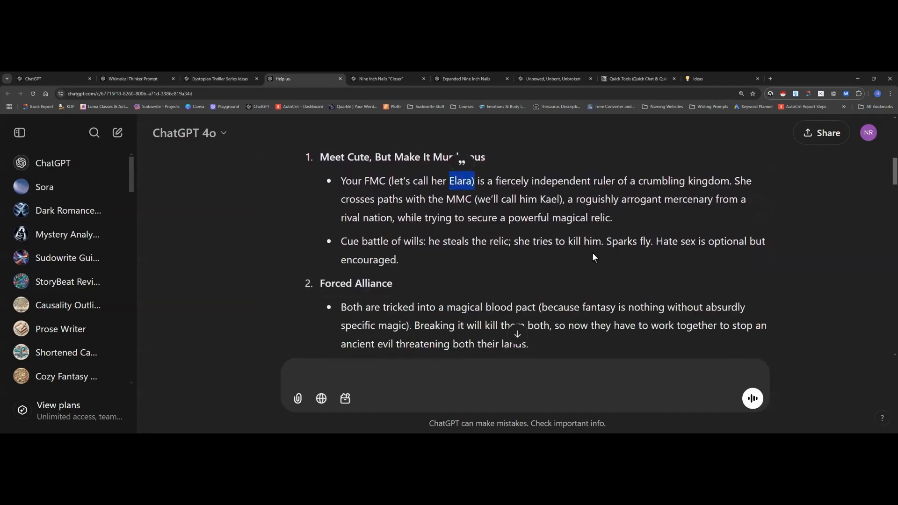
pyautogui.click(466, 179)
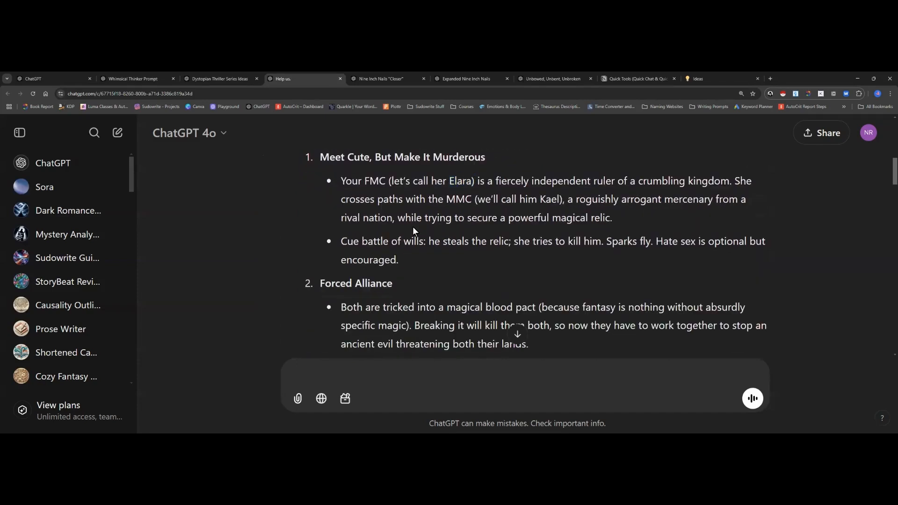
pyautogui.doubleClick(494, 241)
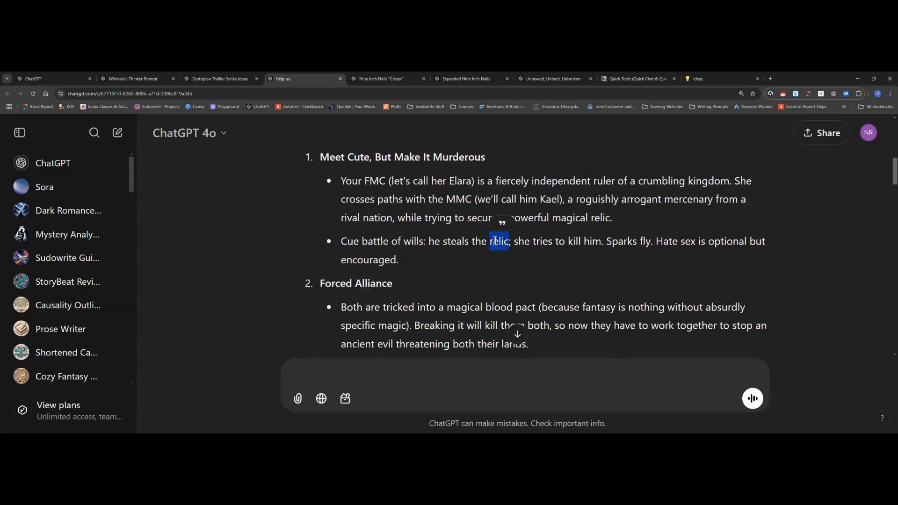
pyautogui.click(464, 255)
# Read the rest of the Book 1 plotline, from Forced Alliance through Angsty Ending.
pyautogui.scroll(-3, 464, 258)
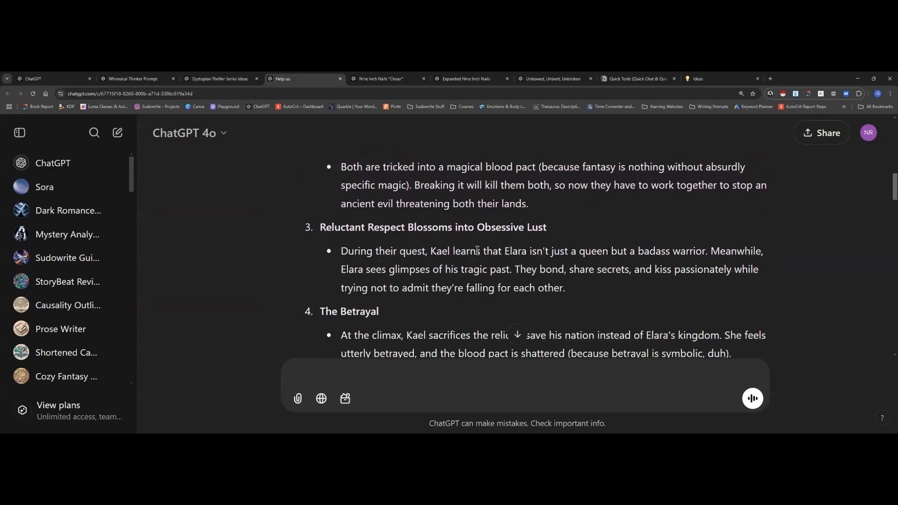
pyautogui.scroll(-1, 473, 248)
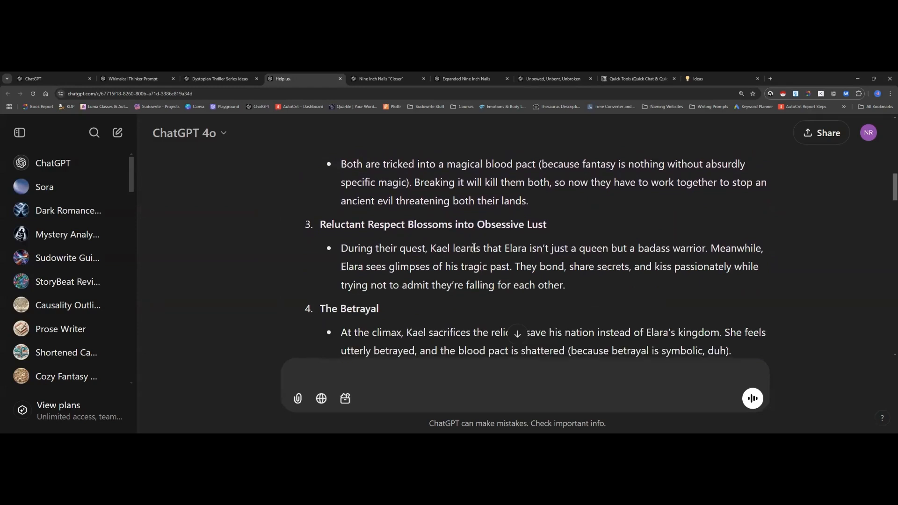
pyautogui.scroll(-1, 473, 248)
pyautogui.scroll(-7, 473, 248)
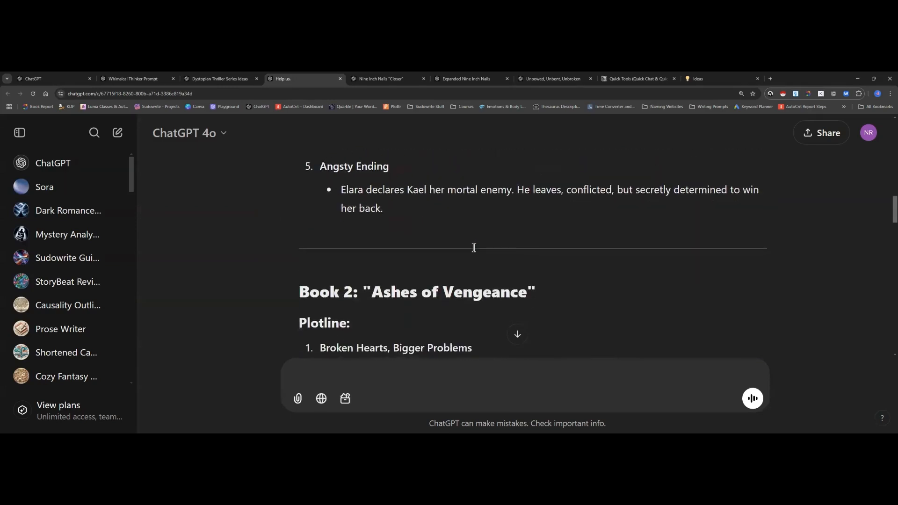
# Read the Book 2 "Ashes of Vengeance" plotline through The Letter, where "Help us. Please." is used.
pyautogui.scroll(-1, 473, 248)
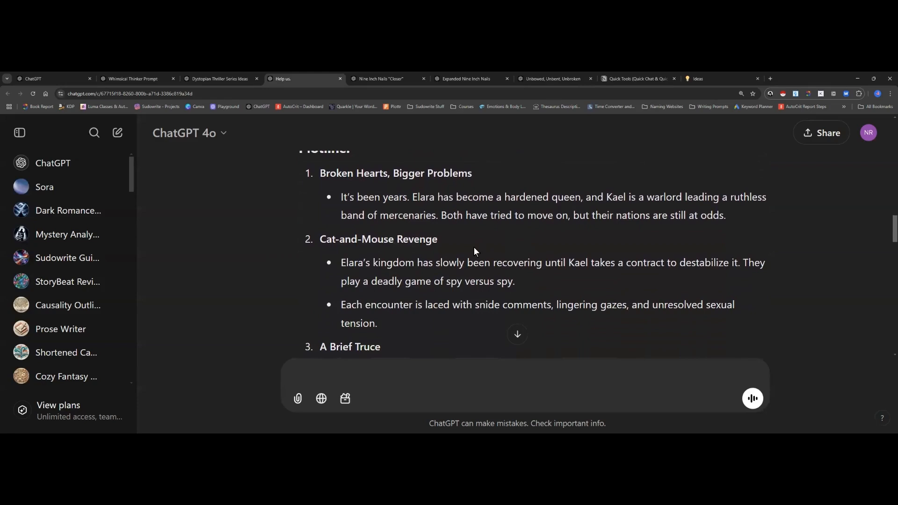
pyautogui.scroll(-4, 473, 247)
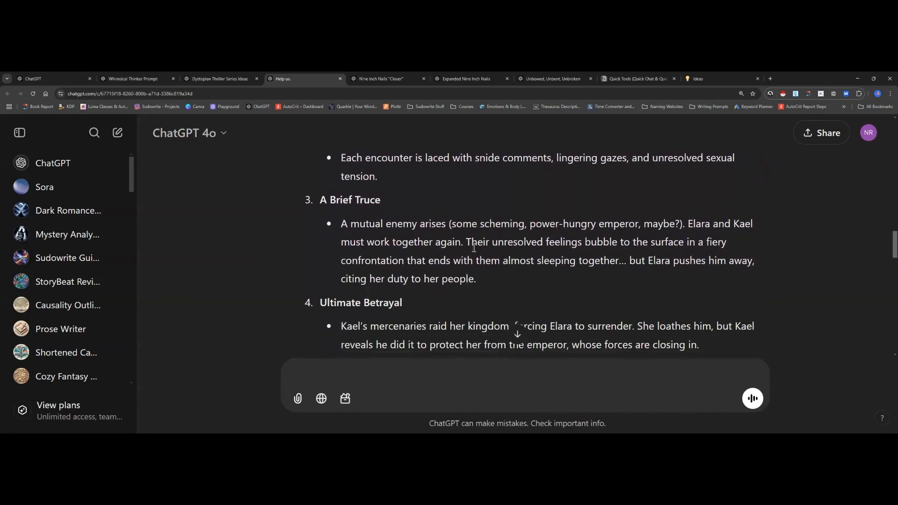
pyautogui.scroll(-2, 474, 247)
pyautogui.scroll(-1, 474, 251)
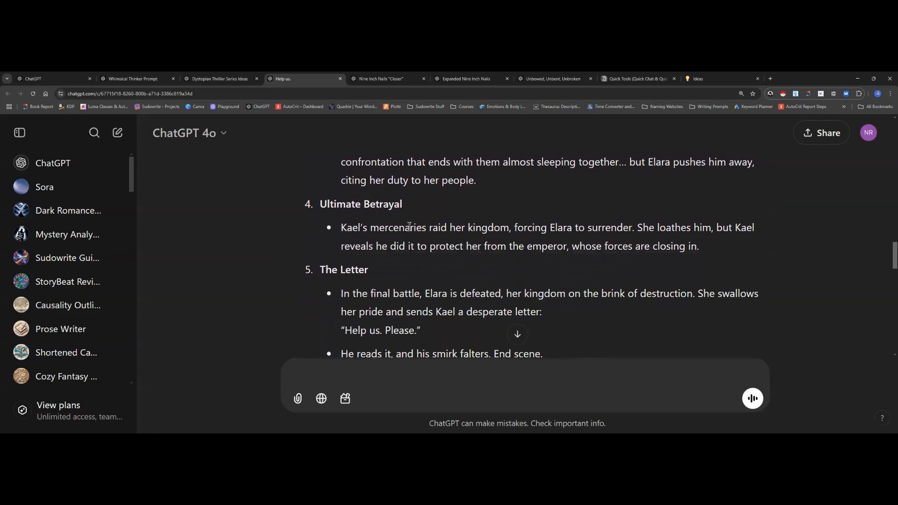
pyautogui.scroll(-3, 409, 227)
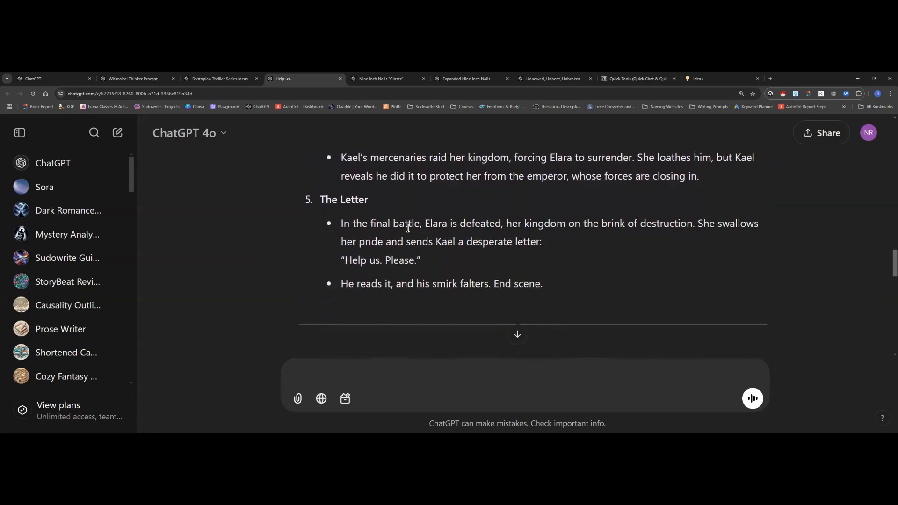
# Read the Book 3 "Tides of Redemption" plotline through its earned happy ending and look back over its earlier points.
pyautogui.scroll(-8, 408, 227)
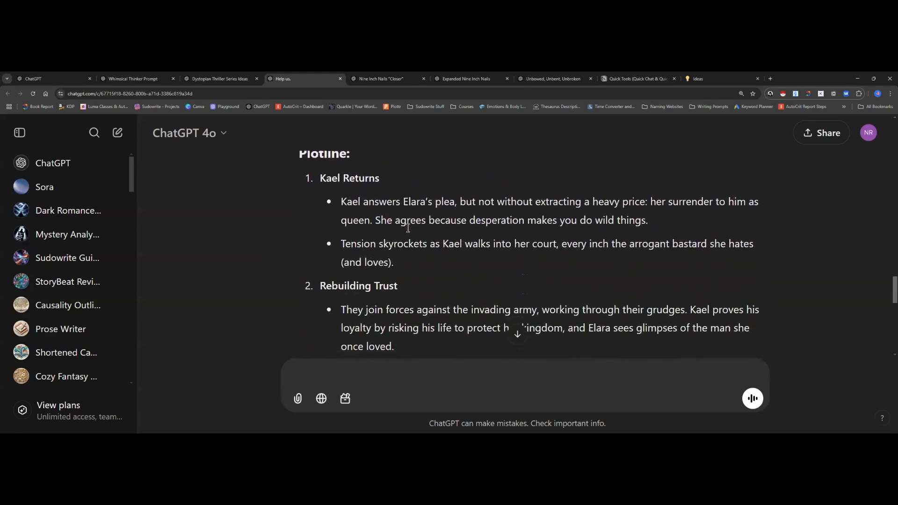
pyautogui.scroll(-2, 408, 228)
pyautogui.scroll(-2, 407, 227)
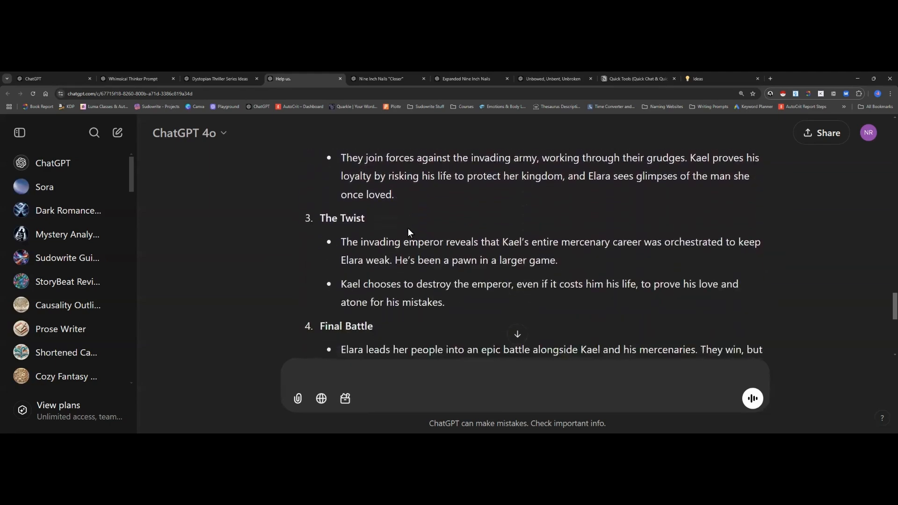
pyautogui.scroll(-6, 408, 228)
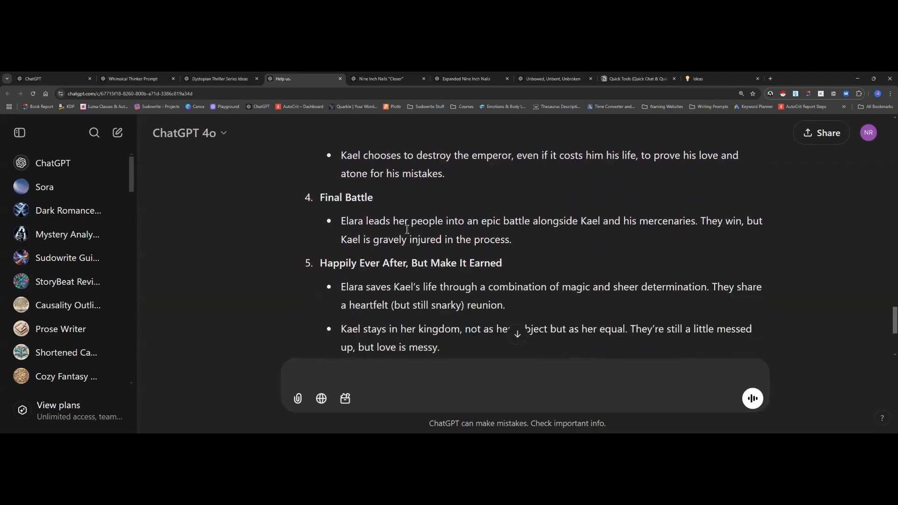
pyautogui.scroll(4, 406, 231)
pyautogui.scroll(5, 405, 231)
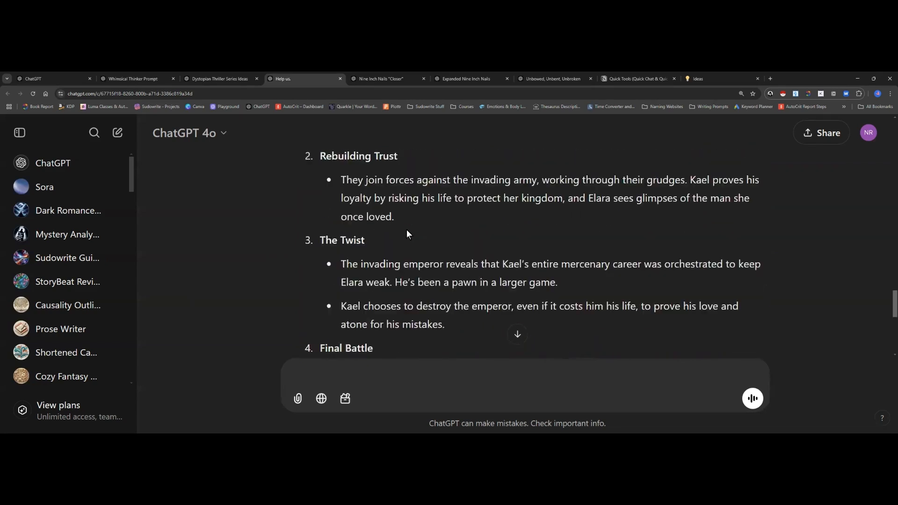
pyautogui.scroll(-9, 406, 232)
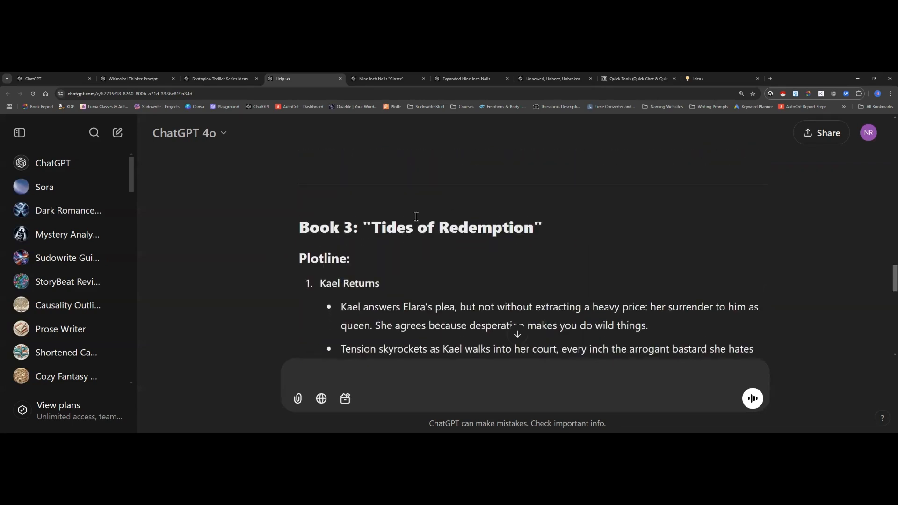
# Open the Nine Inch Nails "Closer" chat, highlight the song reference in its prompt, and read the Premise and Setting.
pyautogui.click(395, 78)
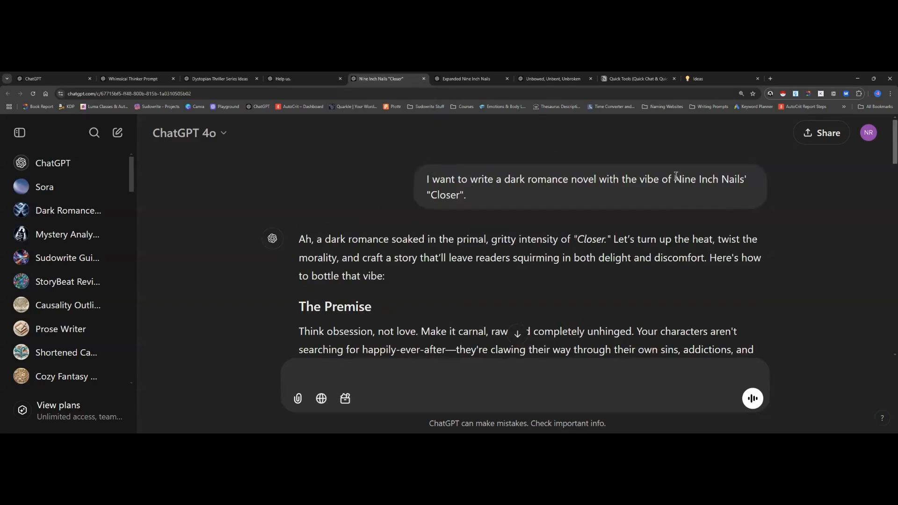
pyautogui.moveTo(673, 179); pyautogui.dragTo(693, 207)
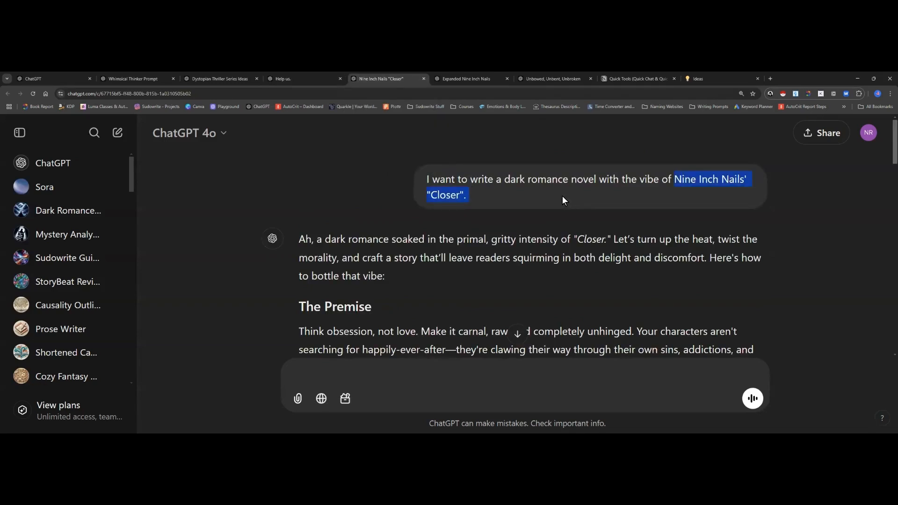
pyautogui.click(407, 276)
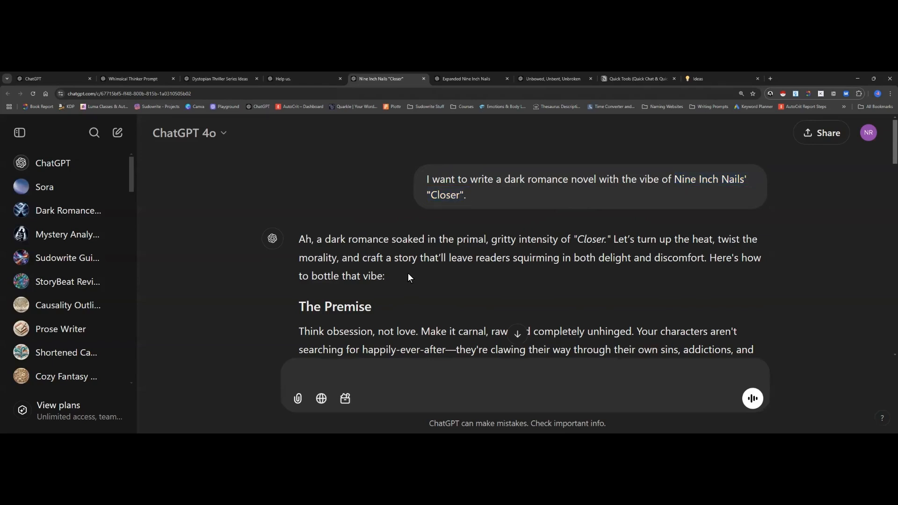
pyautogui.scroll(-2, 407, 276)
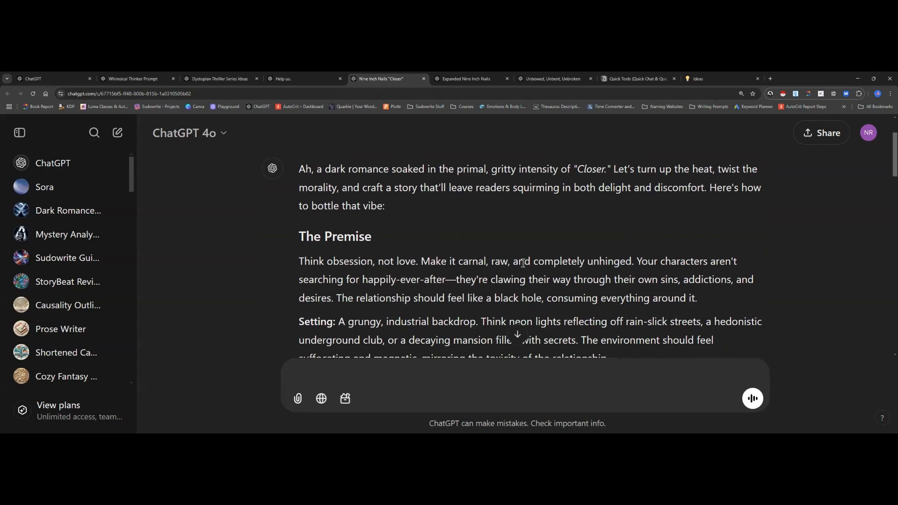
pyautogui.scroll(-2, 627, 258)
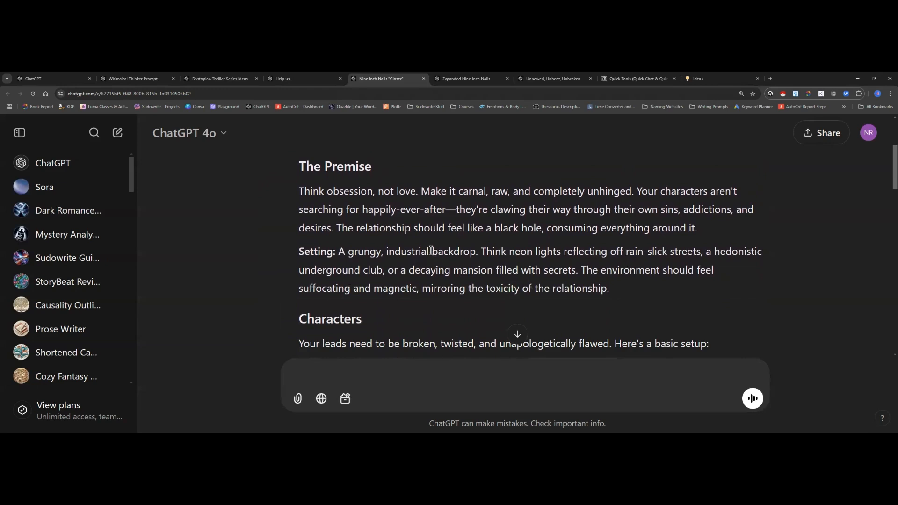
pyautogui.scroll(-1, 450, 270)
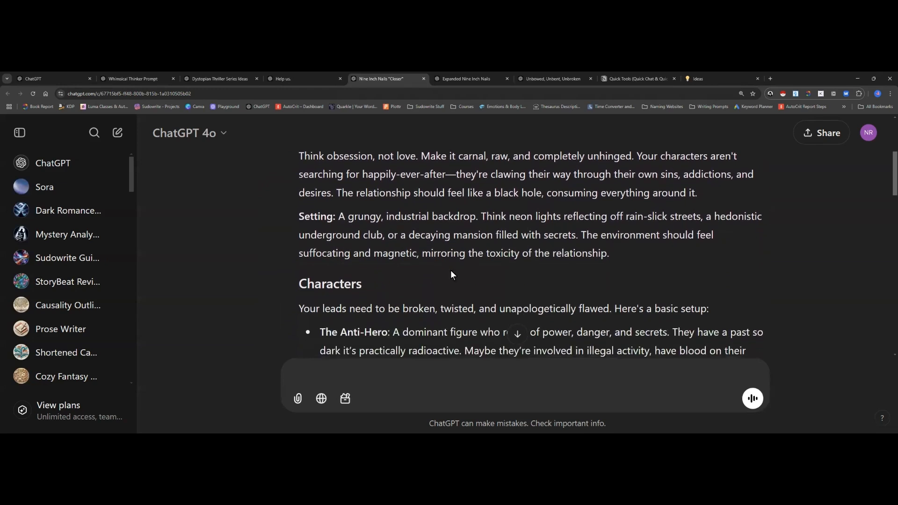
pyautogui.scroll(-1, 450, 270)
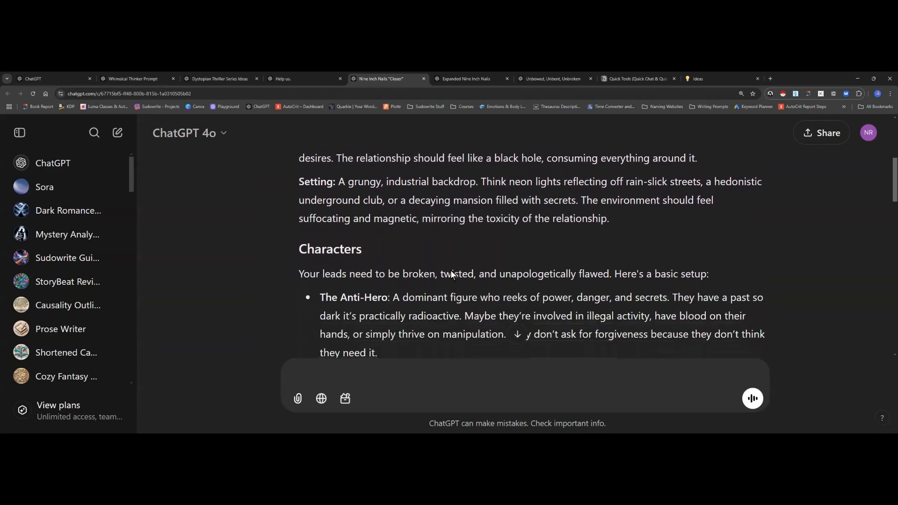
# Read the dark romance response from the Characters section through Themes and Plot Points to The Writing Style.
pyautogui.scroll(-2, 450, 270)
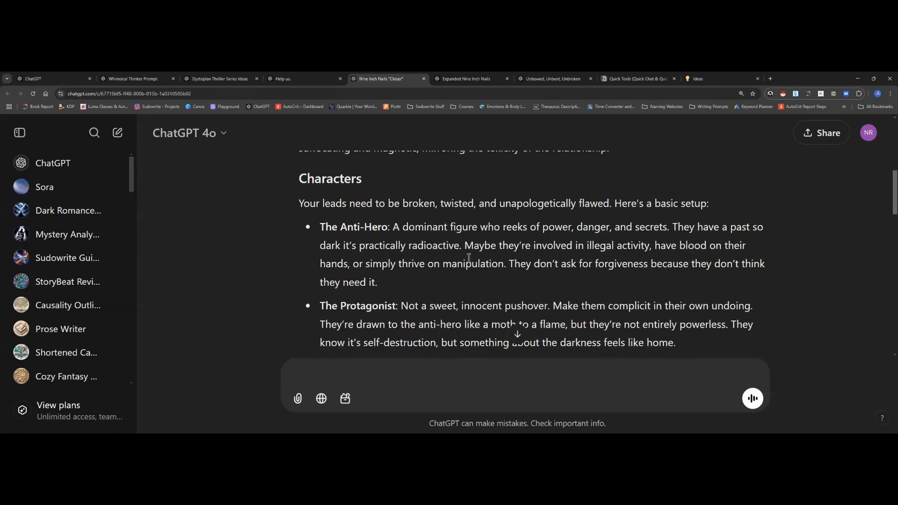
pyautogui.scroll(2, 469, 257)
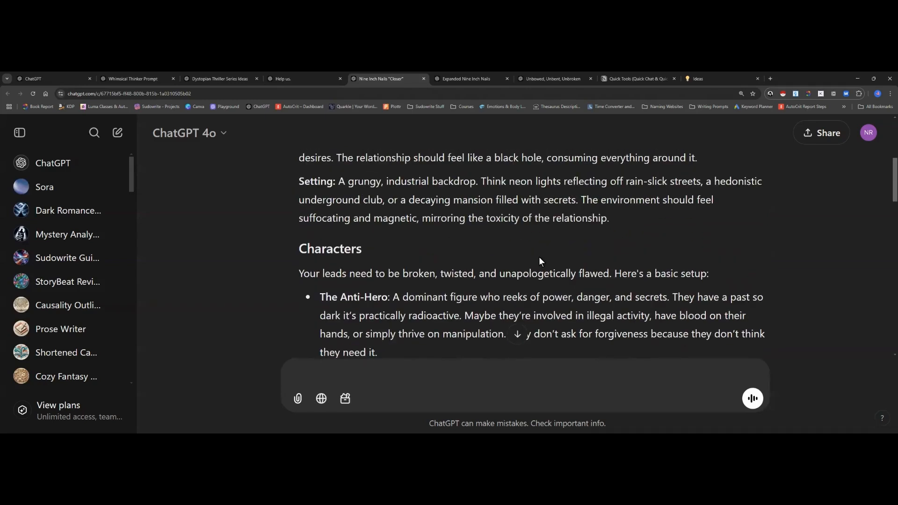
pyautogui.scroll(-3, 538, 261)
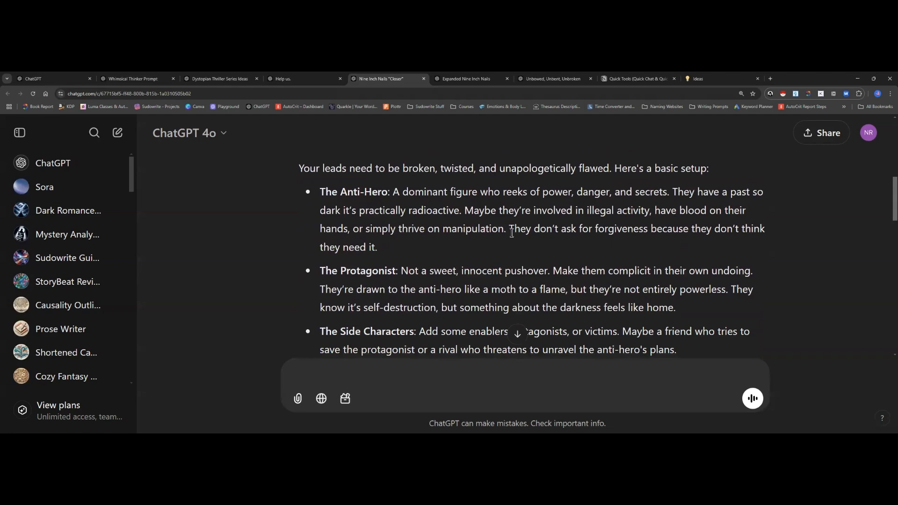
pyautogui.scroll(-1, 512, 232)
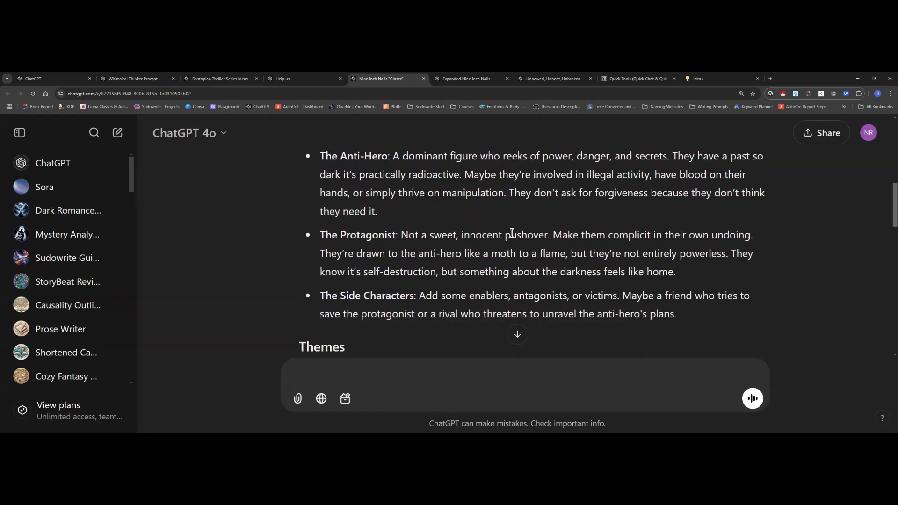
pyautogui.scroll(-3, 511, 232)
pyautogui.scroll(-1, 511, 233)
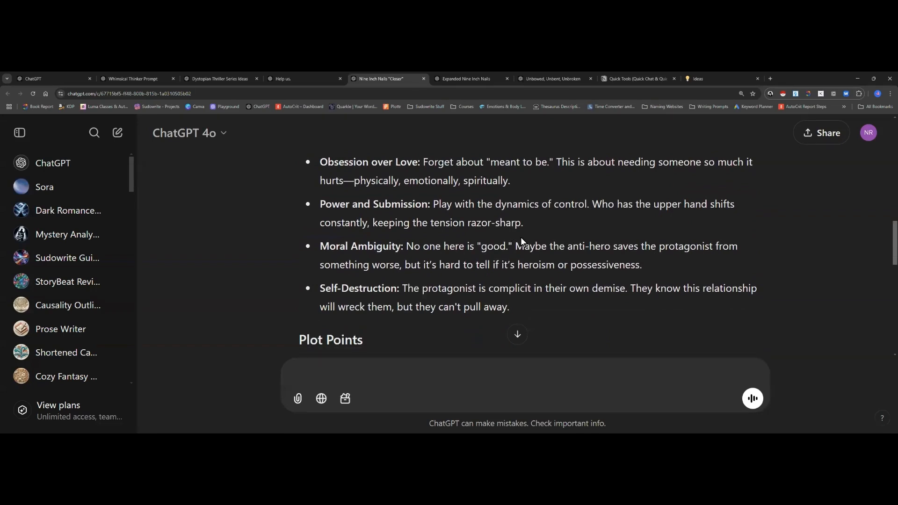
pyautogui.scroll(-1, 520, 240)
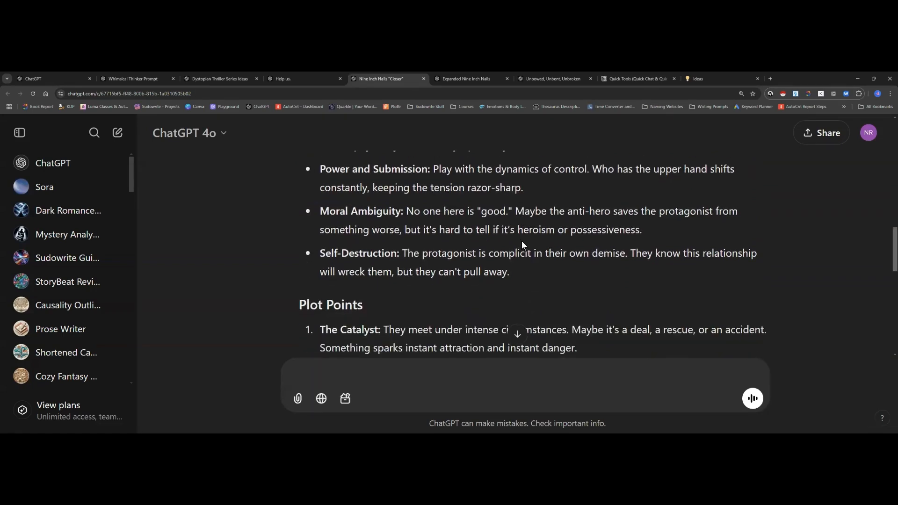
pyautogui.scroll(-3, 530, 278)
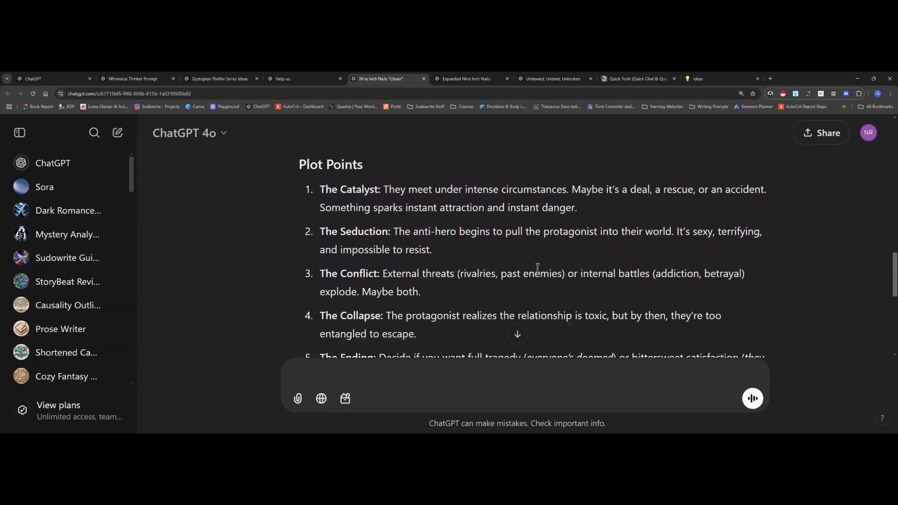
pyautogui.scroll(-5, 533, 267)
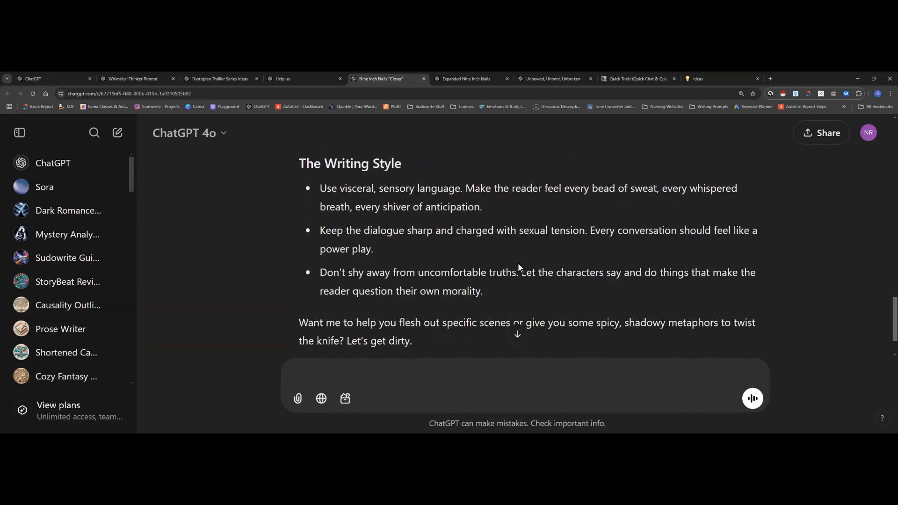
pyautogui.scroll(-2, 517, 262)
# In the Expanded Nine Inch Nails chat, examine the longer prompt, highlighting the raw and primal feel, the moralizing rule and the no-redemption ending instructions.
pyautogui.click(480, 79)
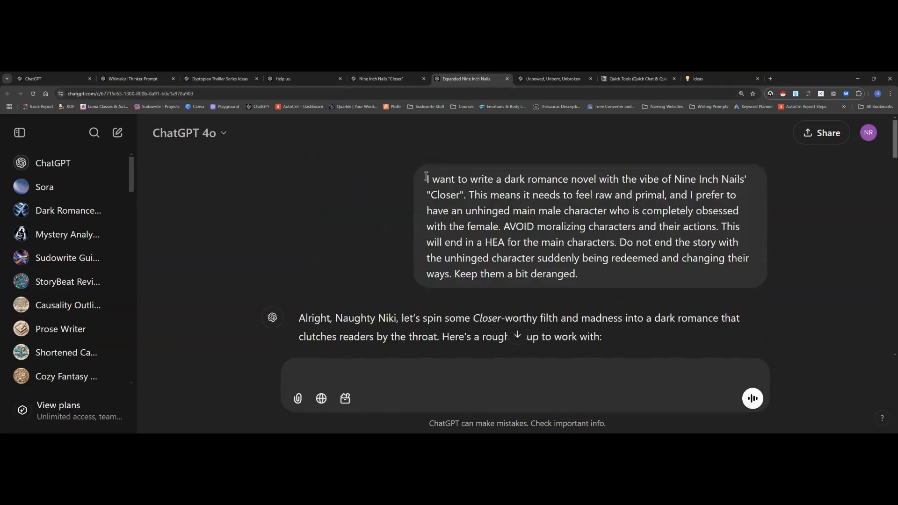
pyautogui.moveTo(424, 175); pyautogui.dragTo(465, 196)
pyautogui.click(475, 211)
pyautogui.moveTo(471, 193); pyautogui.dragTo(666, 198)
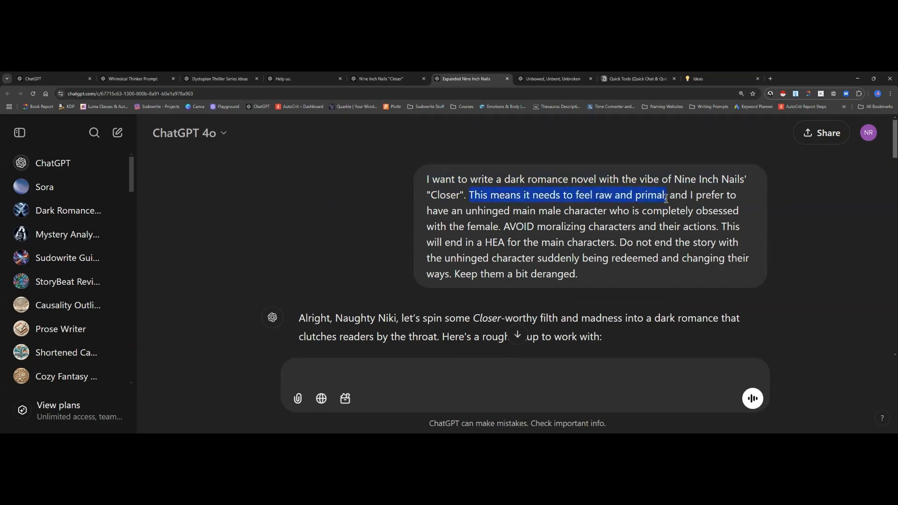
pyautogui.click(579, 226)
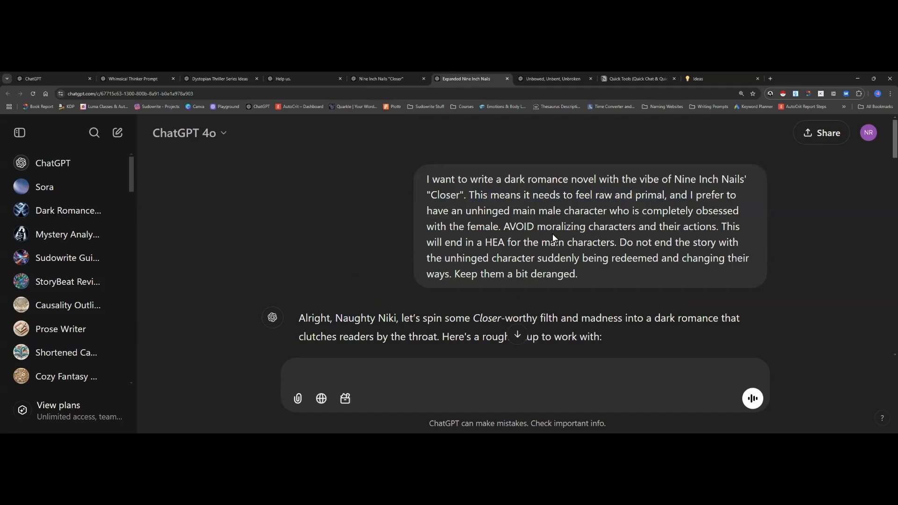
pyautogui.moveTo(552, 228); pyautogui.dragTo(607, 229)
pyautogui.click(611, 244)
pyautogui.moveTo(619, 242); pyautogui.dragTo(622, 277)
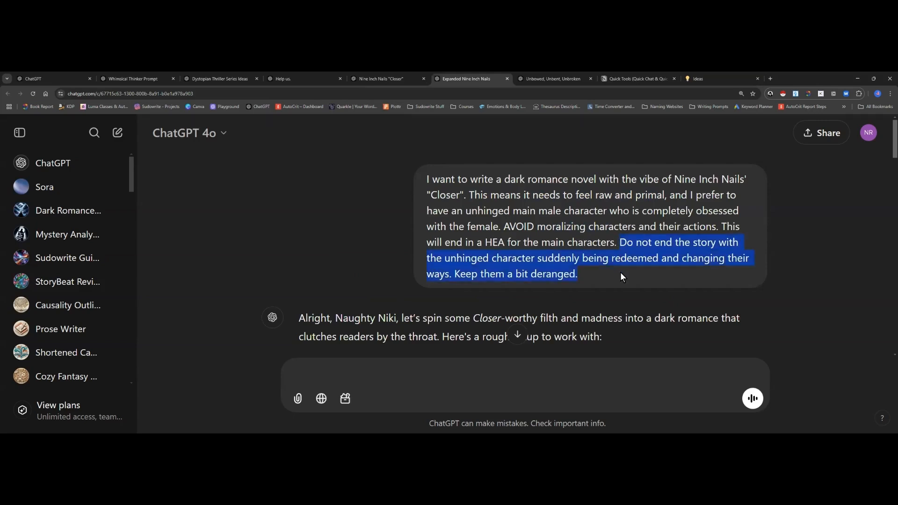
pyautogui.click(594, 276)
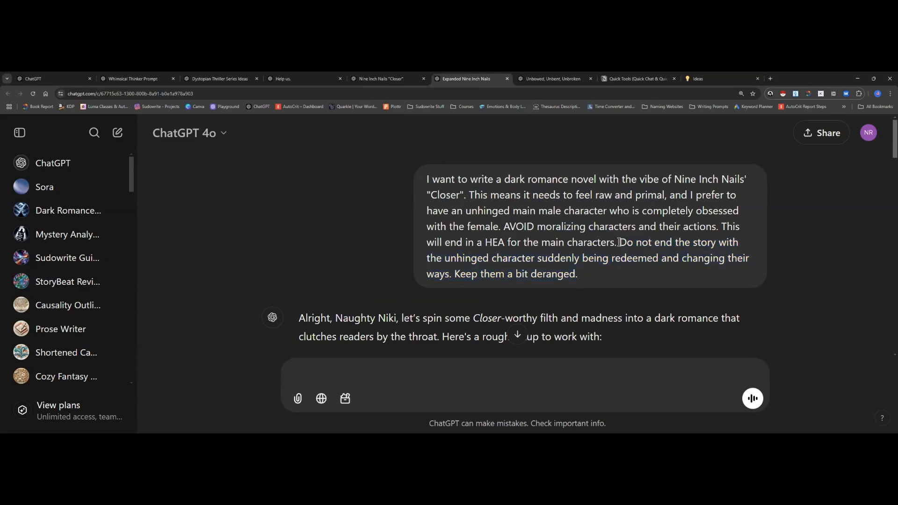
# Read the expanded prompt's response, covering the male lead, the female lead and the start of The Plot Skeleton.
pyautogui.scroll(-3, 619, 242)
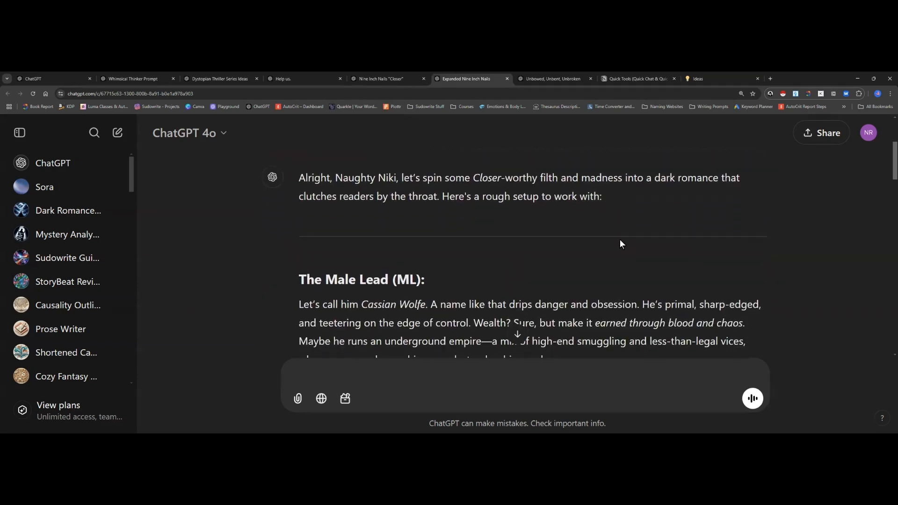
pyautogui.scroll(-2, 446, 266)
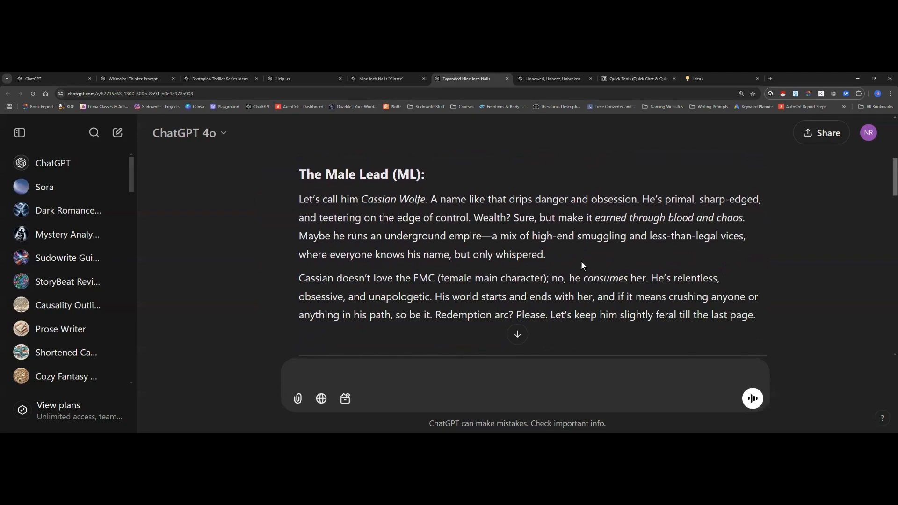
pyautogui.scroll(-2, 425, 248)
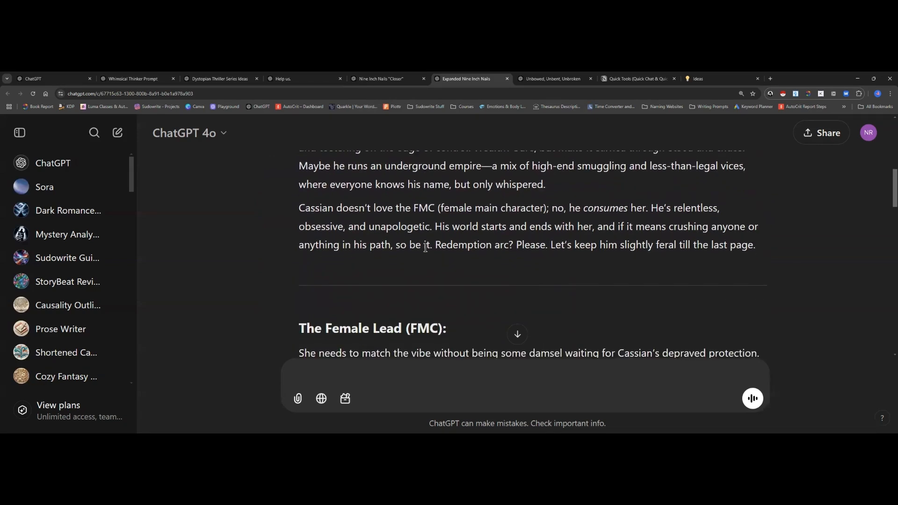
pyautogui.scroll(-4, 425, 247)
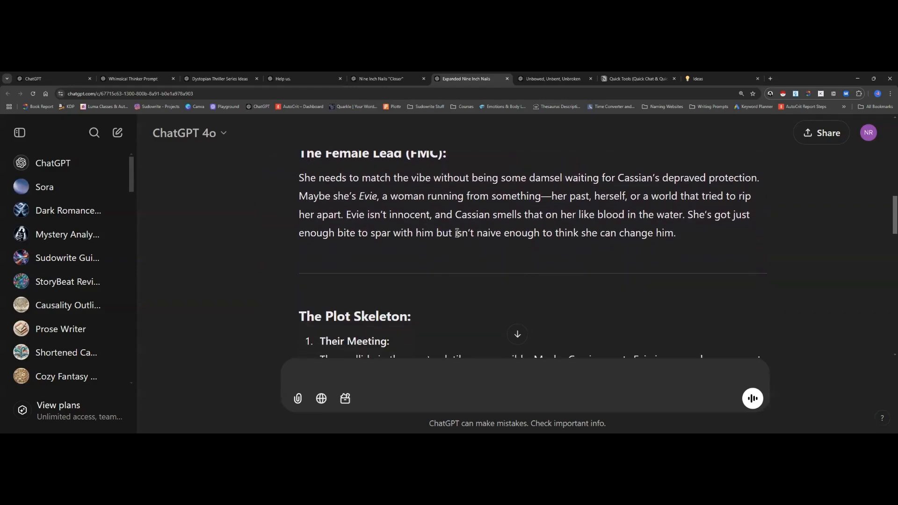
pyautogui.scroll(-3, 457, 233)
pyautogui.scroll(-1, 456, 233)
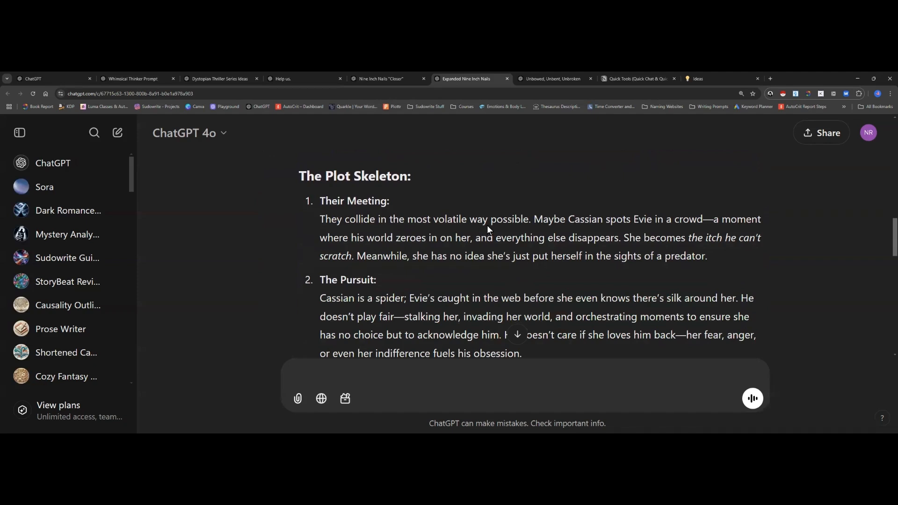
# Switch to Notion to revisit the Go-To Prompts in Quick Tools and the "Help us. Please." quick note in Ideas.
pyautogui.click(636, 78)
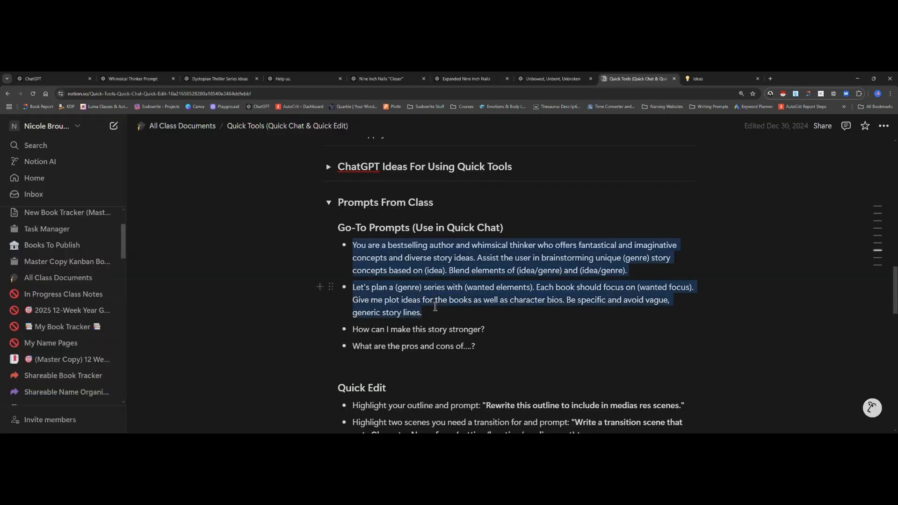
pyautogui.click(435, 309)
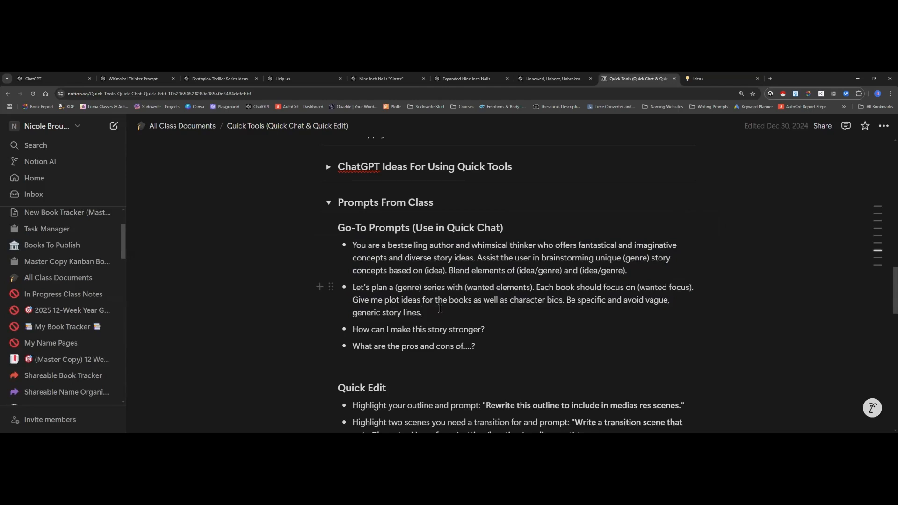
pyautogui.click(713, 80)
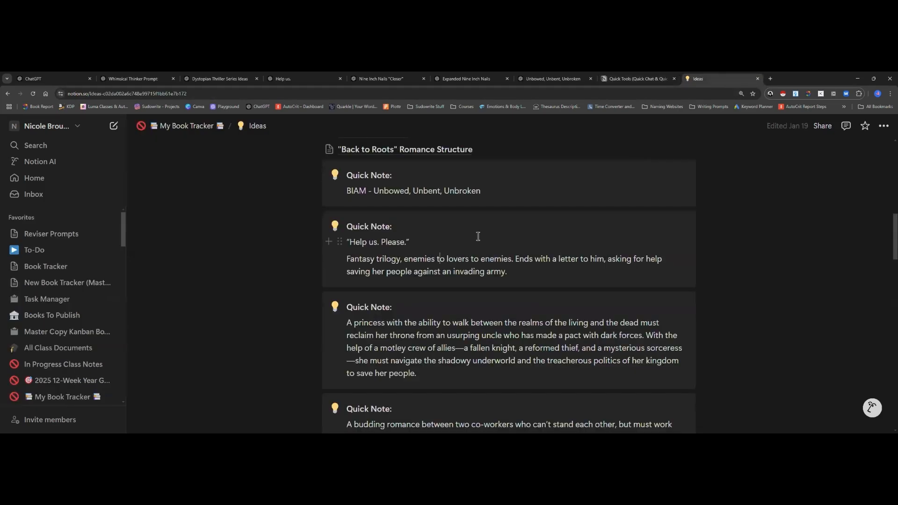
pyautogui.click(517, 271)
# Return to the Nine Inch Nails "Closer" chat in ChatGPT and view its short opening prompt again.
pyautogui.click(382, 79)
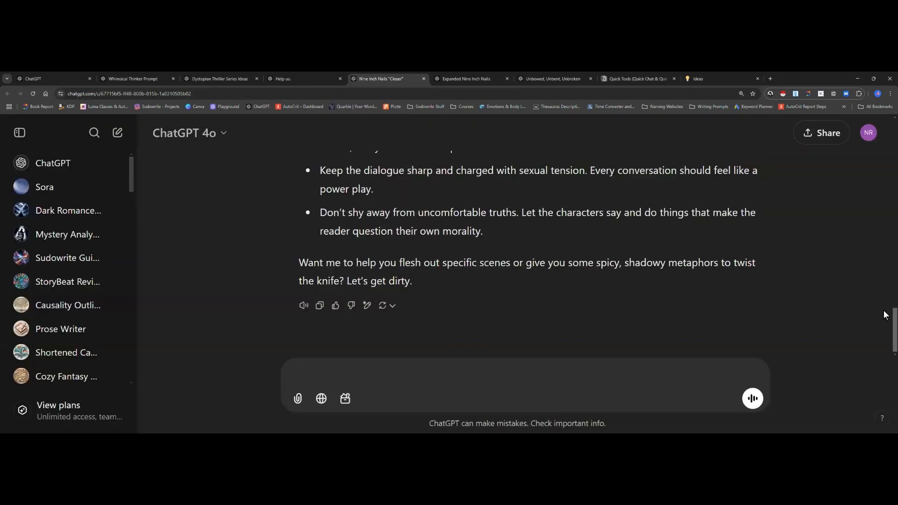
pyautogui.moveTo(893, 321); pyautogui.dragTo(895, 131)
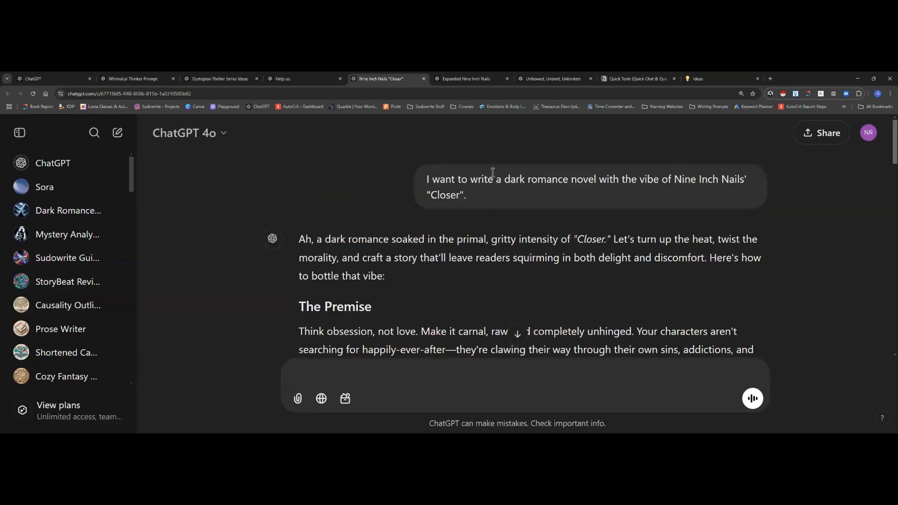